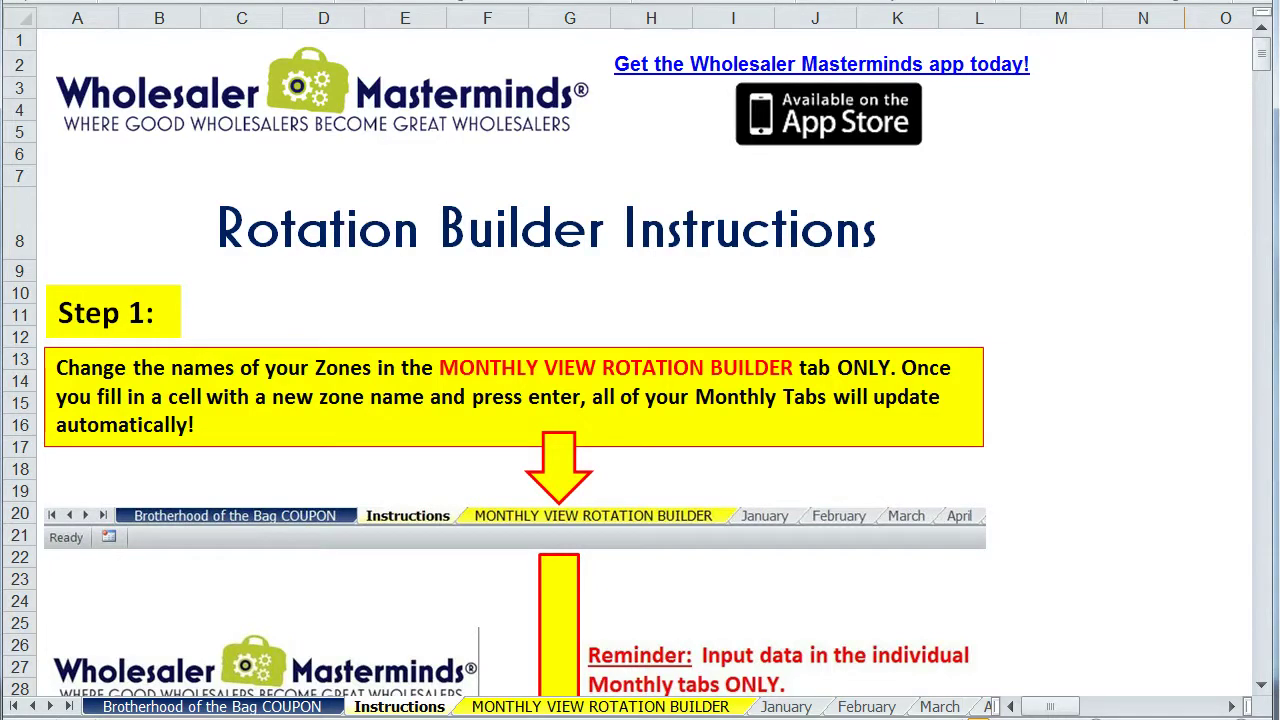
# Check the rotation builder sheet, then read Steps 1–2 on the Instructions sheet
pyautogui.click(572, 706)
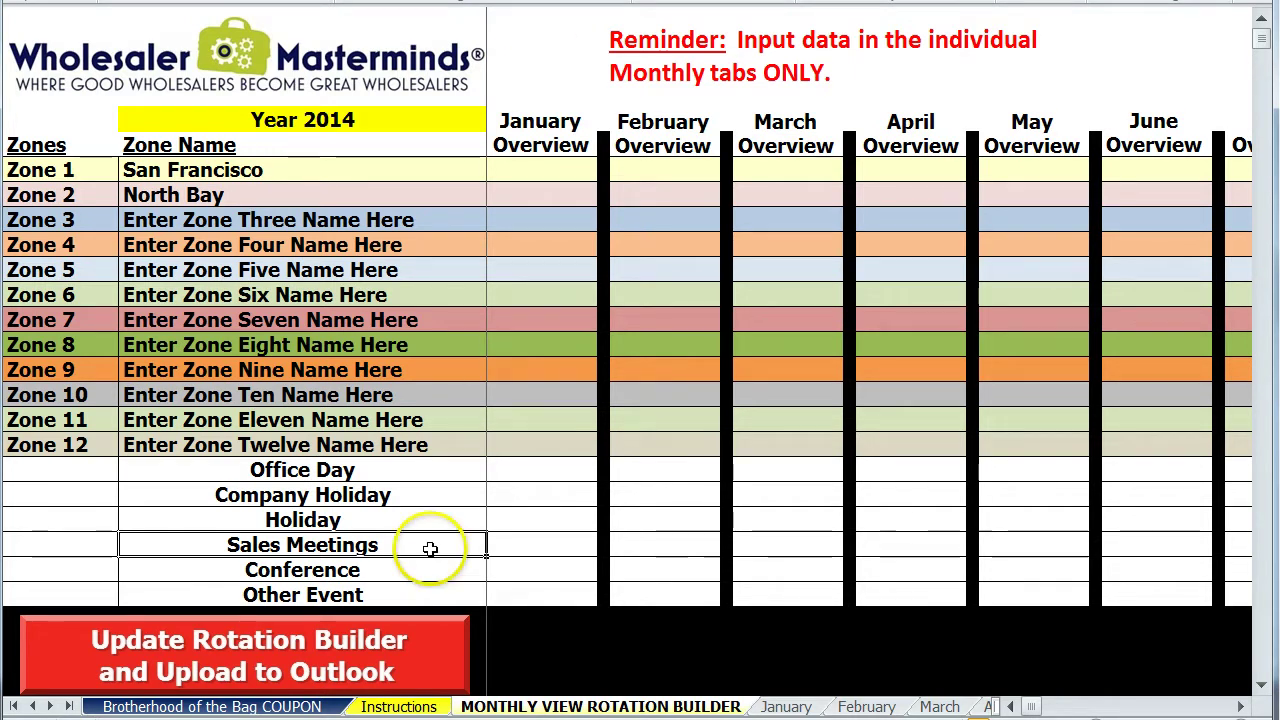
pyautogui.click(398, 706)
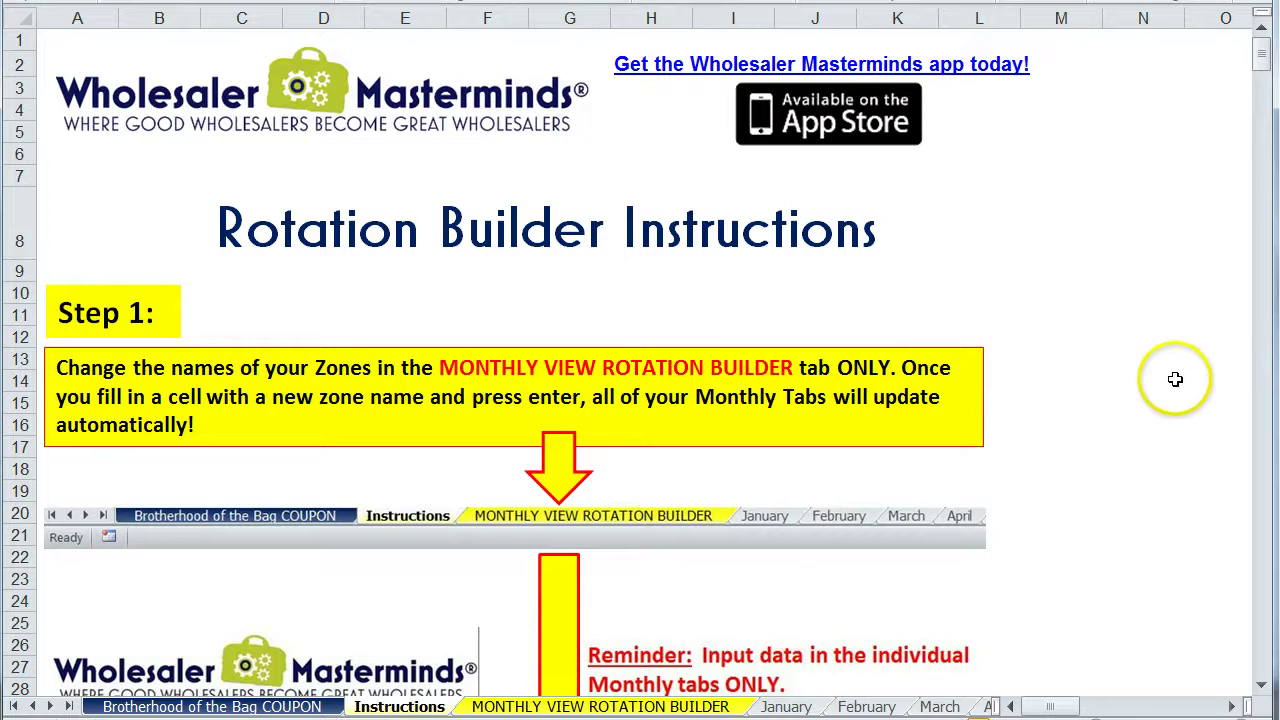
pyautogui.scroll(-7, 1121, 382)
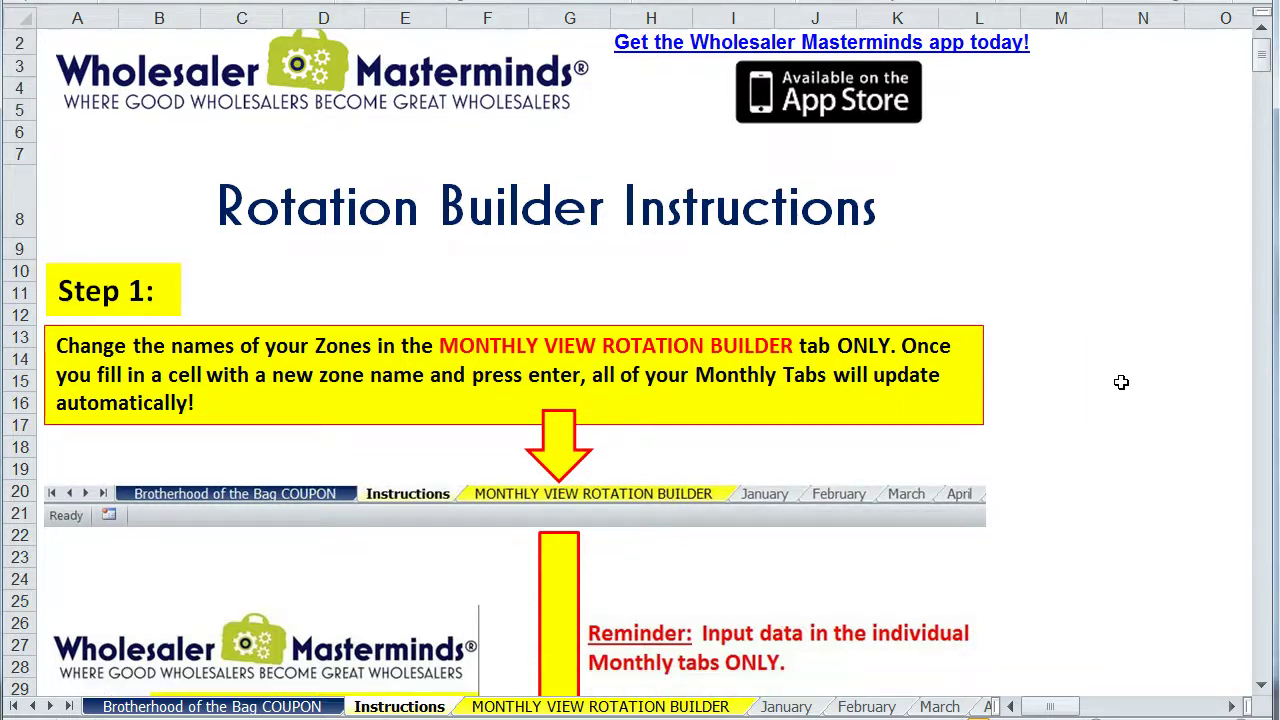
pyautogui.scroll(-12, 1121, 382)
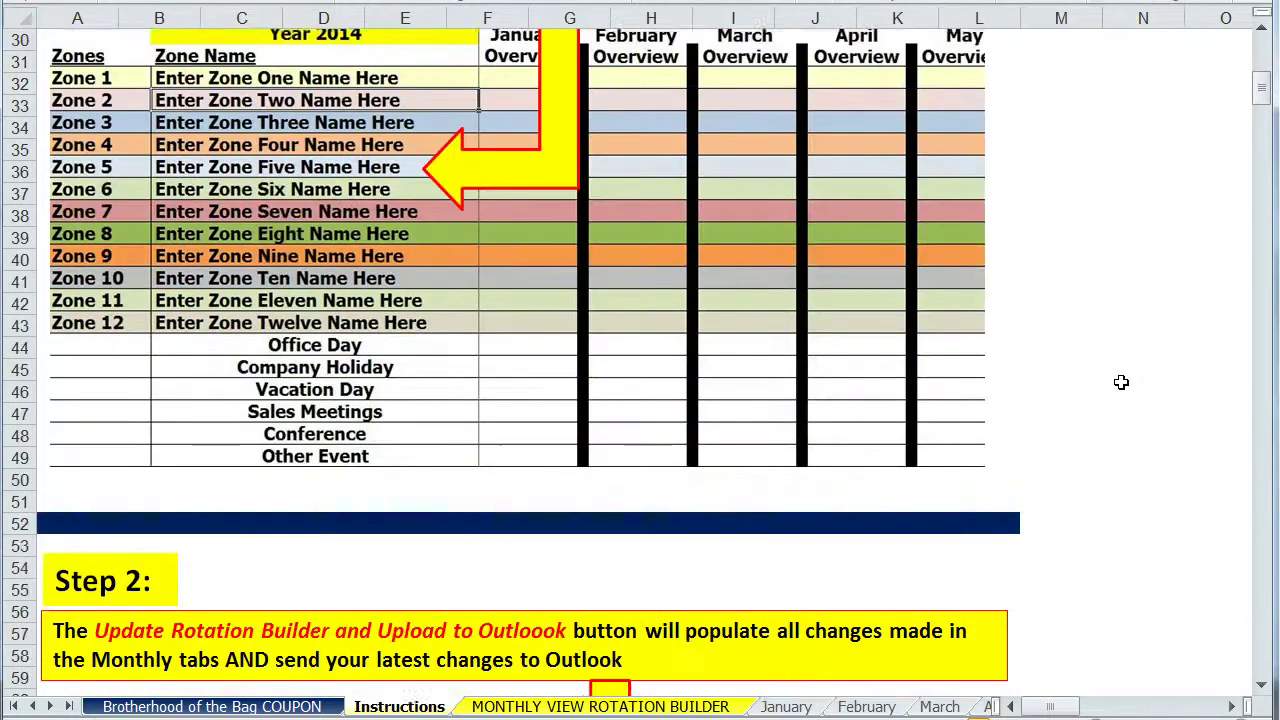
pyautogui.scroll(-6, 1121, 382)
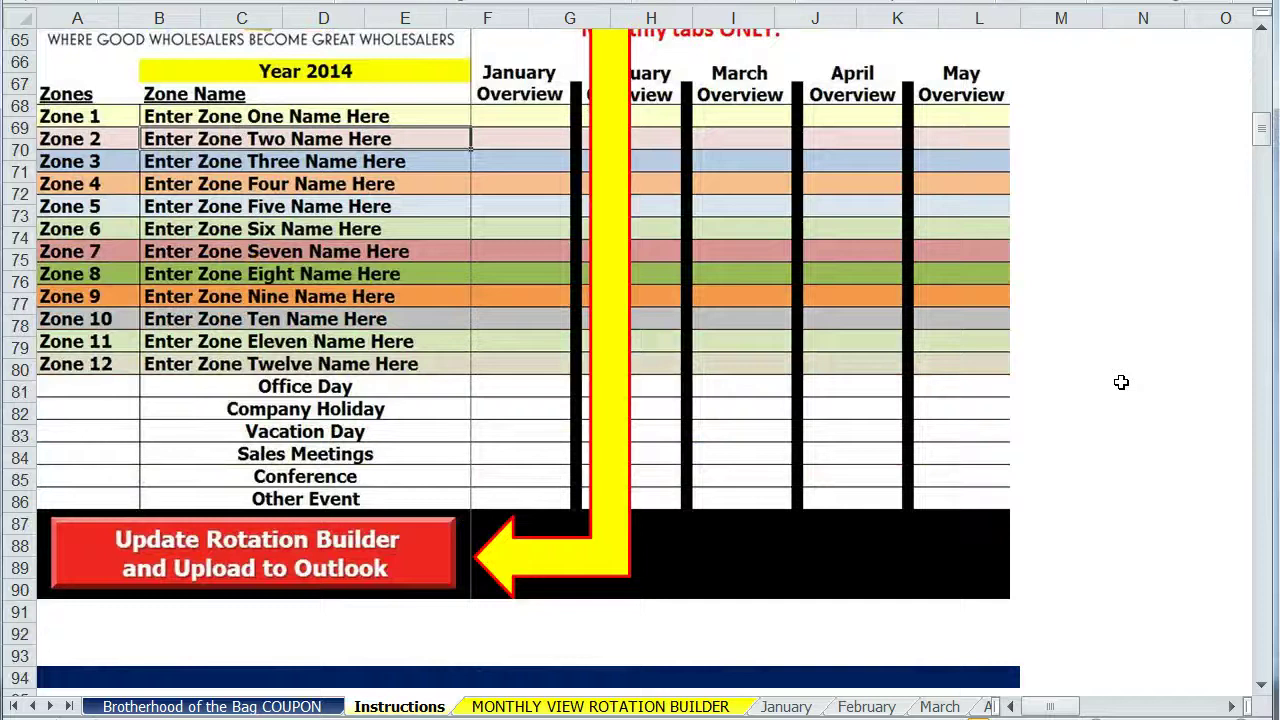
# Name Zone 3 'South Bay', following San Francisco and North Bay
pyautogui.click(597, 707)
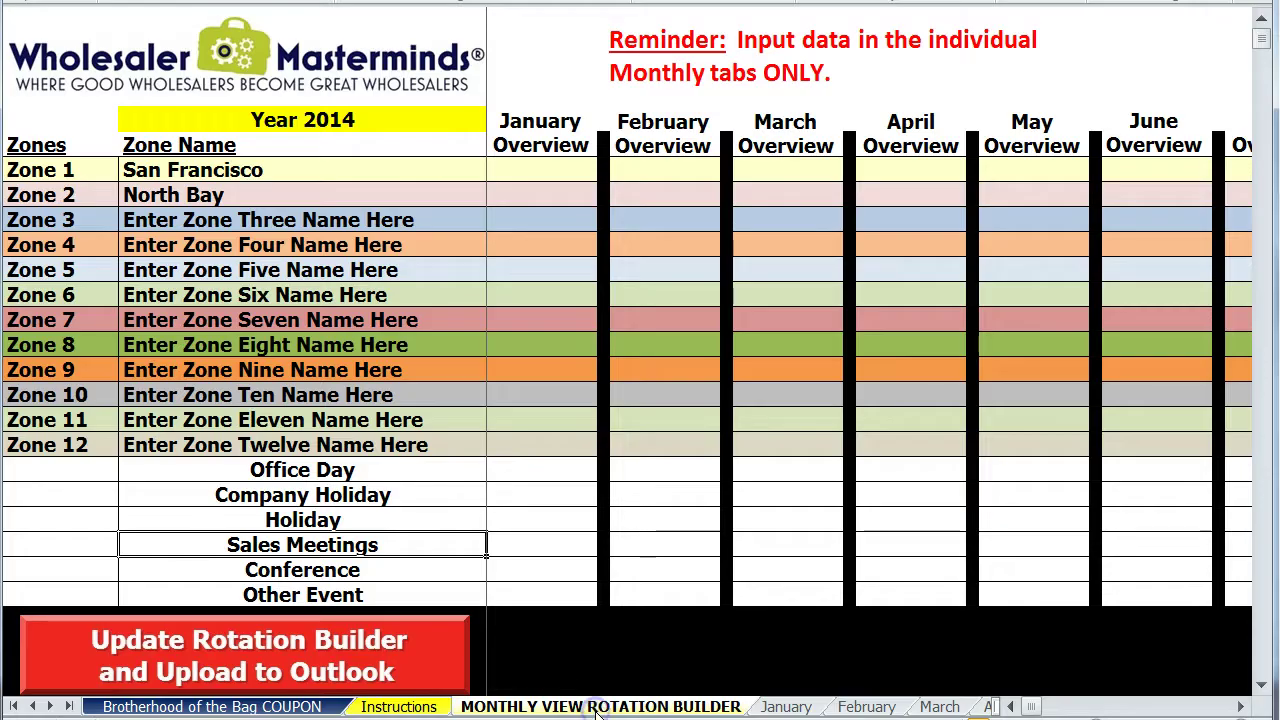
pyautogui.click(654, 660)
pyautogui.click(306, 170)
pyautogui.click(306, 196)
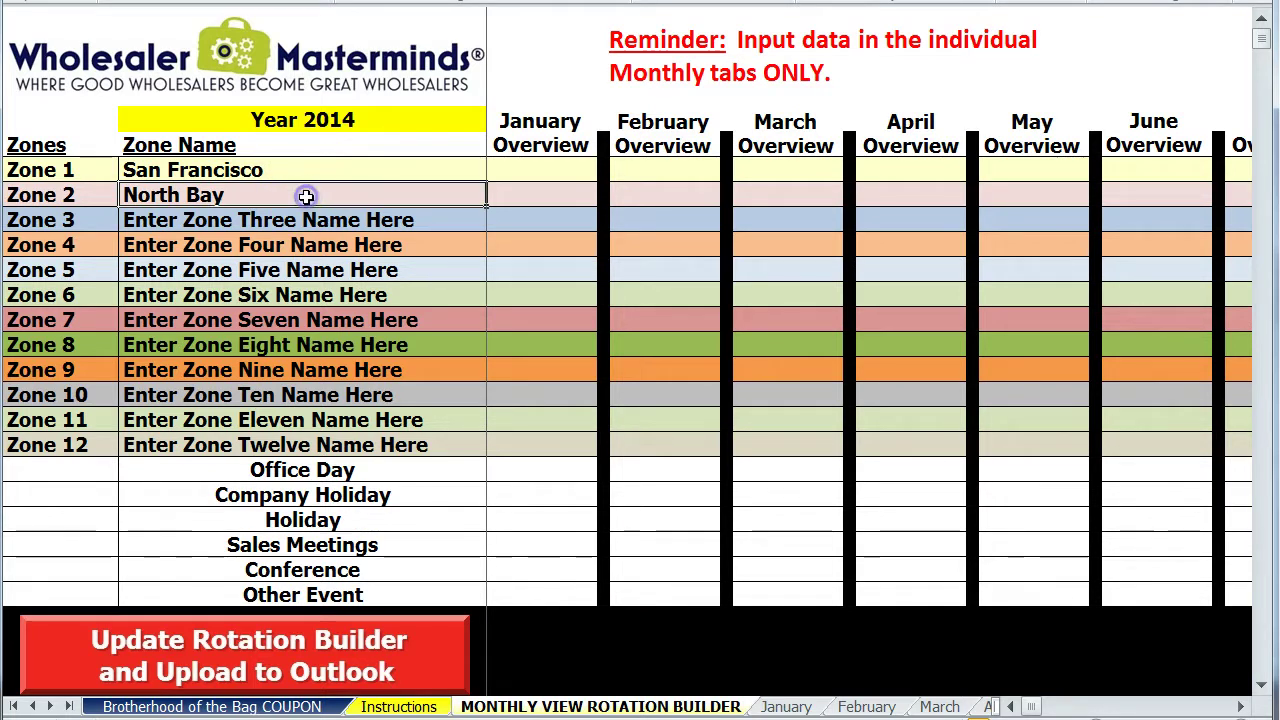
pyautogui.click(311, 220)
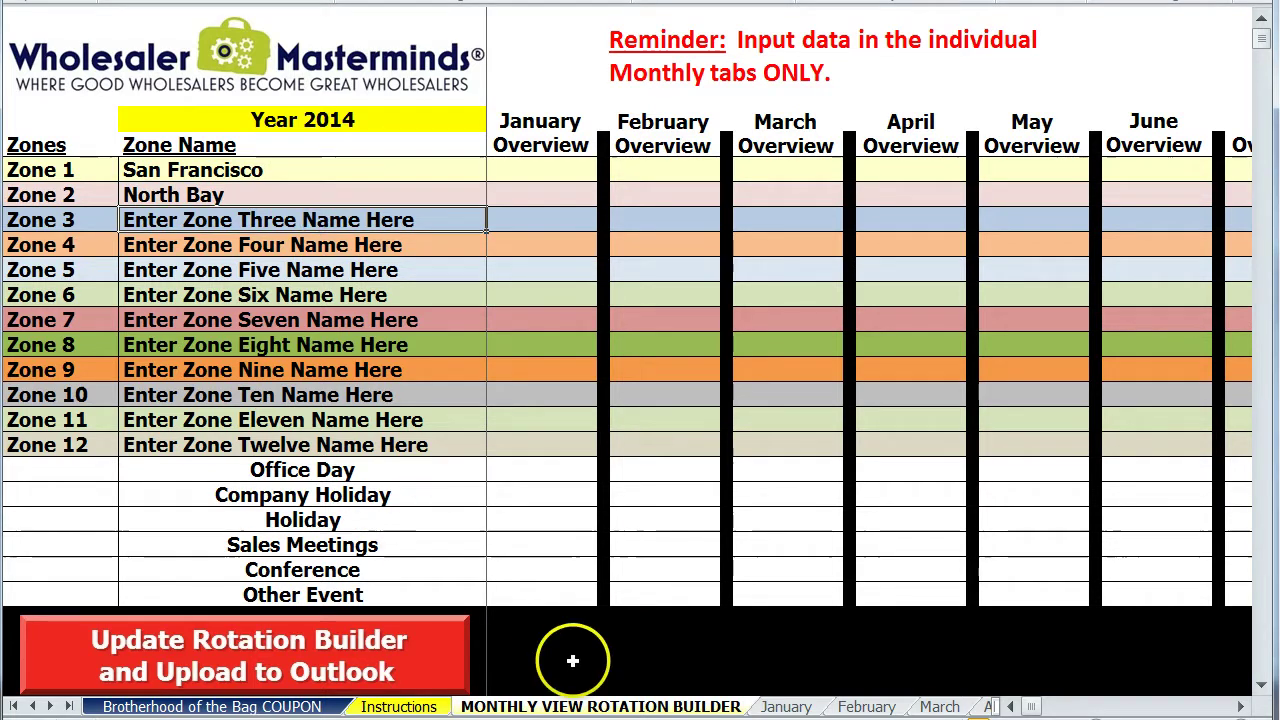
pyautogui.write('South Bay')
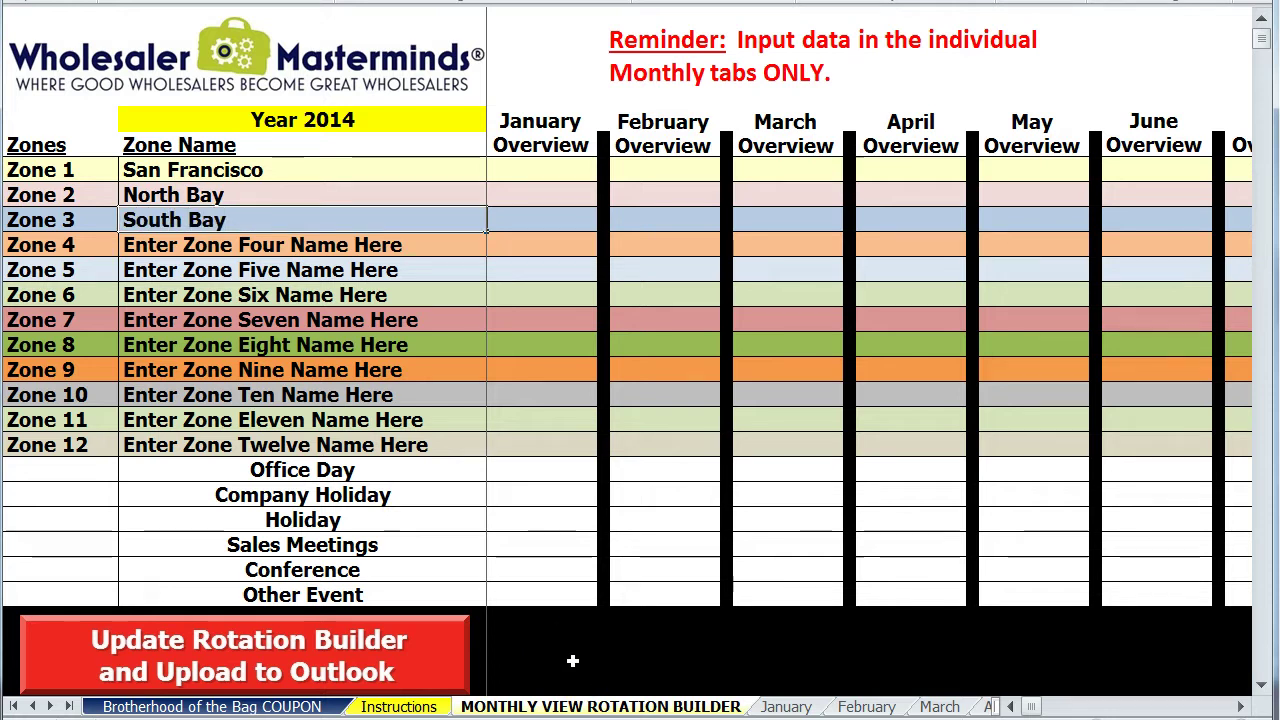
pyautogui.press('Return')
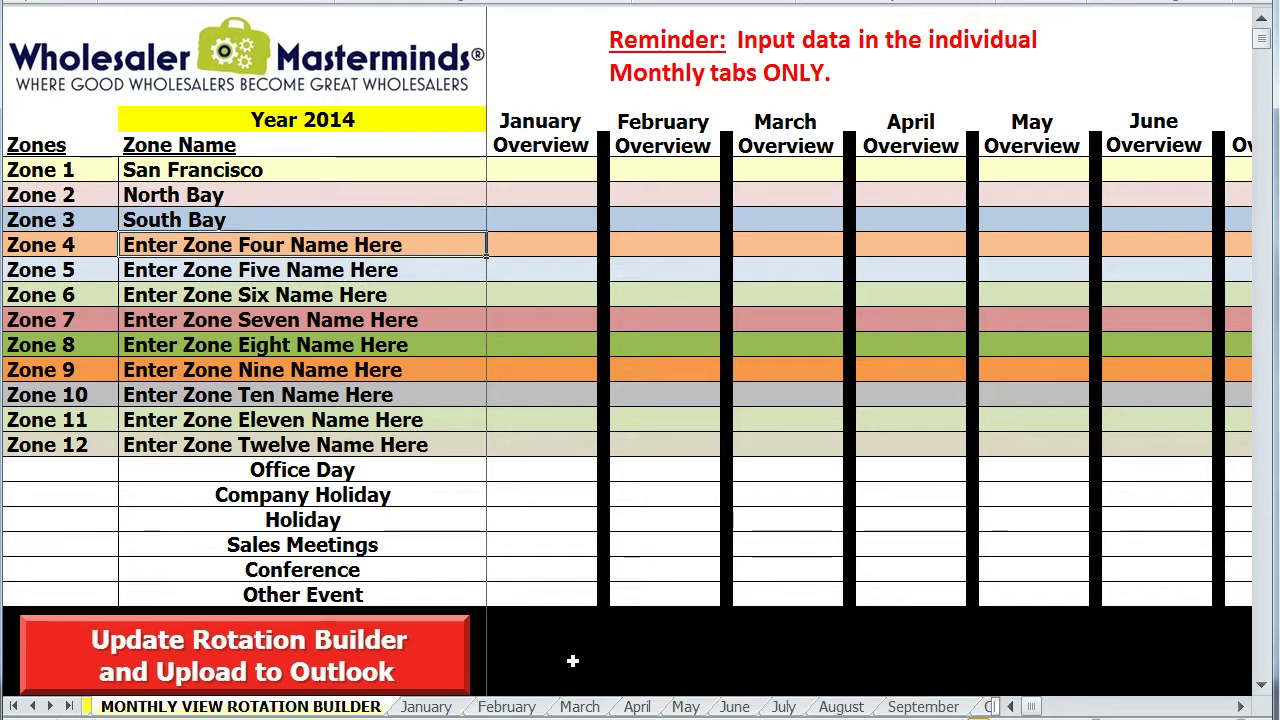
pyautogui.click(445, 708)
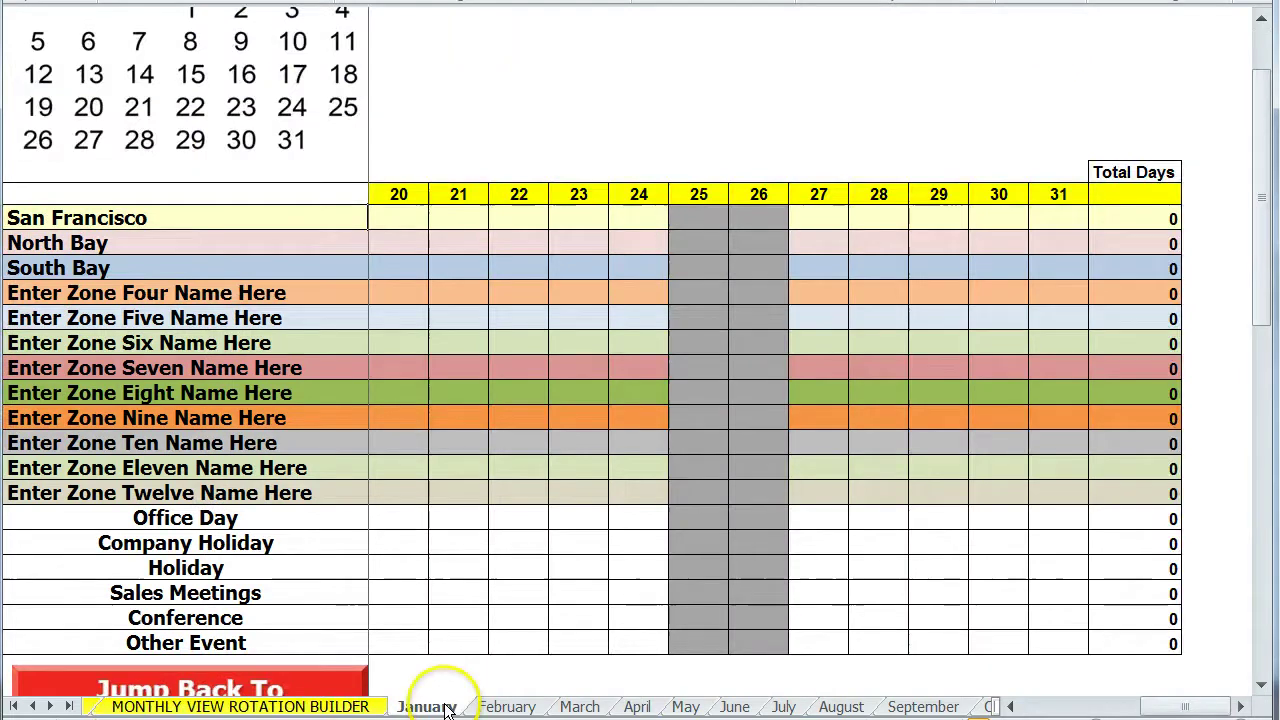
pyautogui.click(506, 708)
pyautogui.click(570, 707)
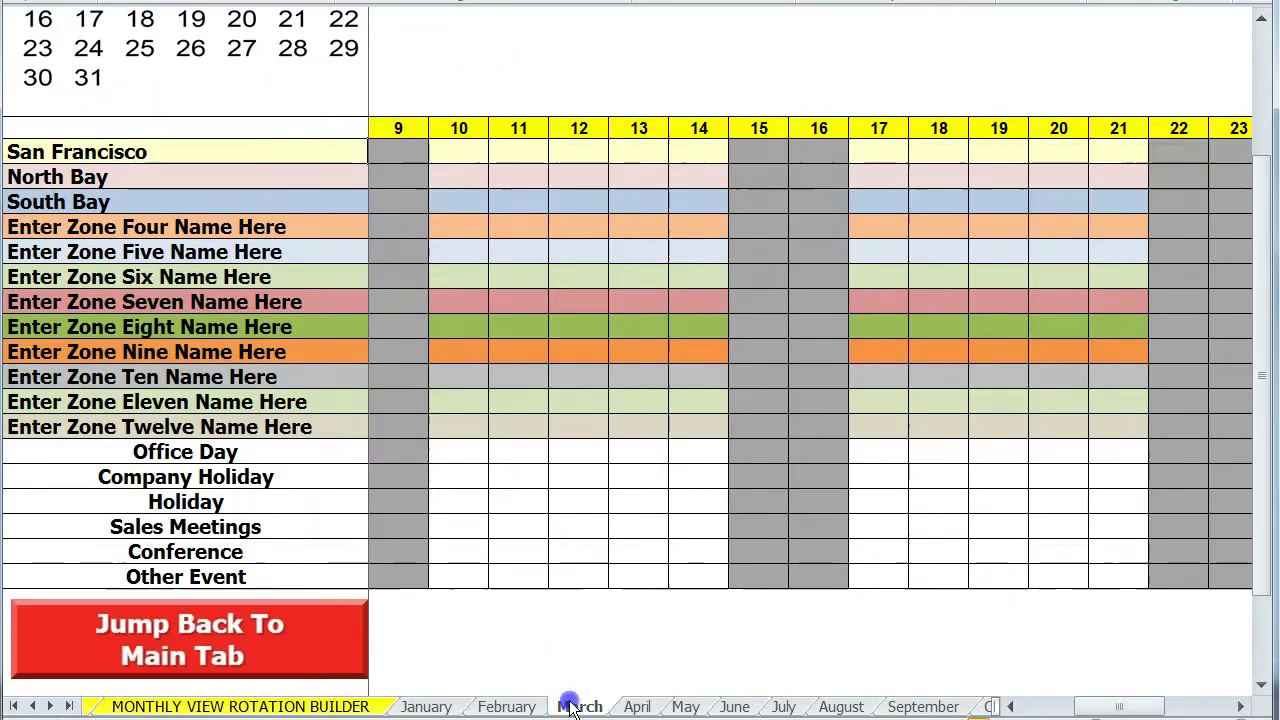
pyautogui.click(636, 707)
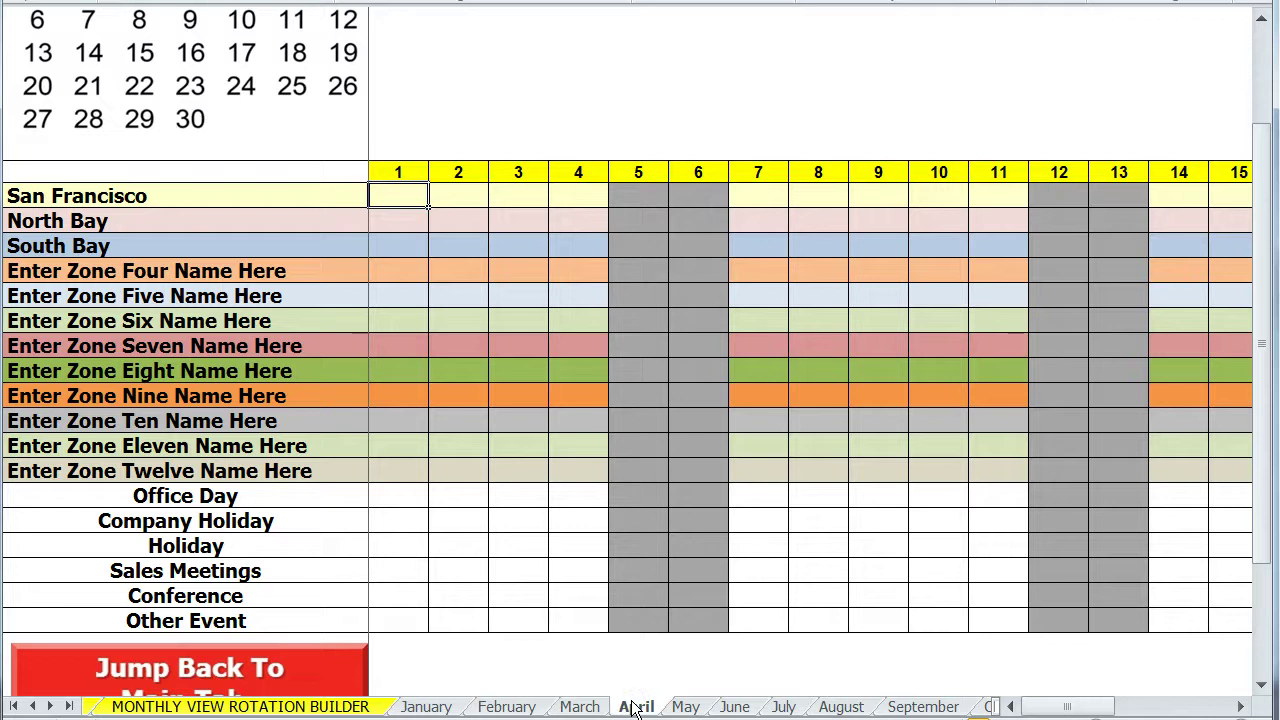
pyautogui.click(301, 707)
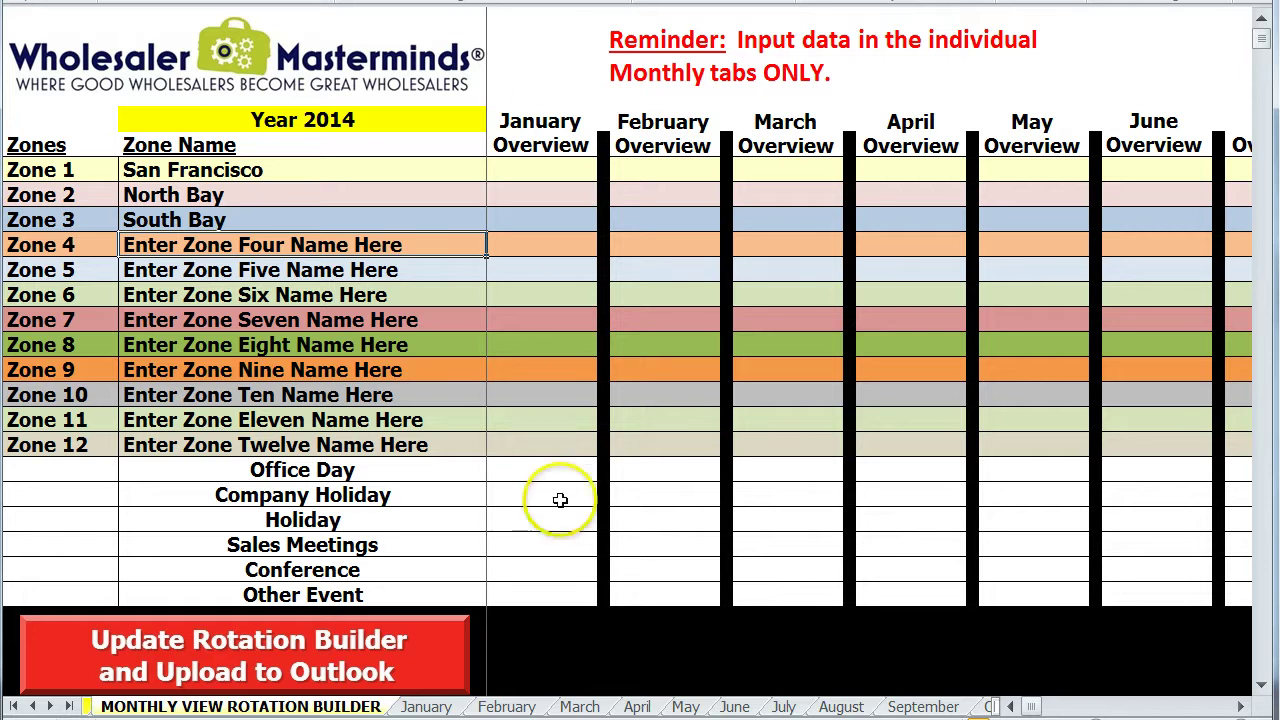
# Open the June sheet and select the June 1 Company Holiday and Holiday cells
pyautogui.click(733, 707)
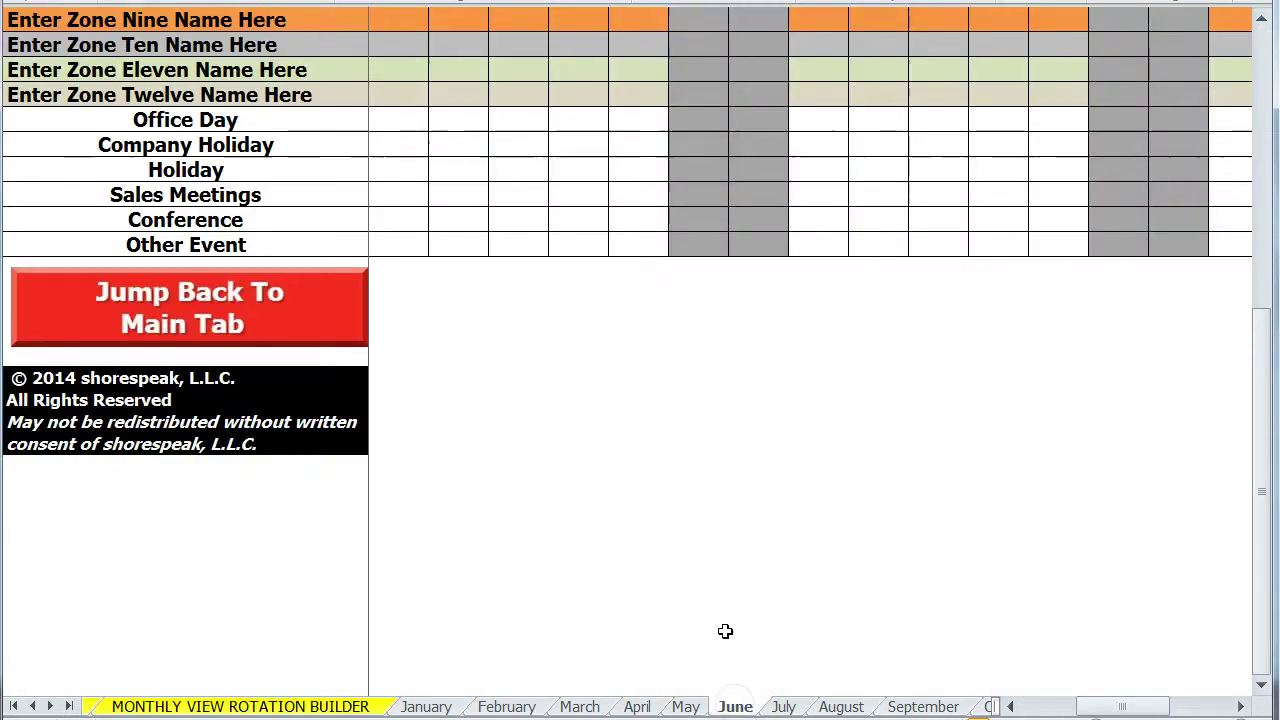
pyautogui.scroll(5, 720, 615)
pyautogui.scroll(2, 717, 600)
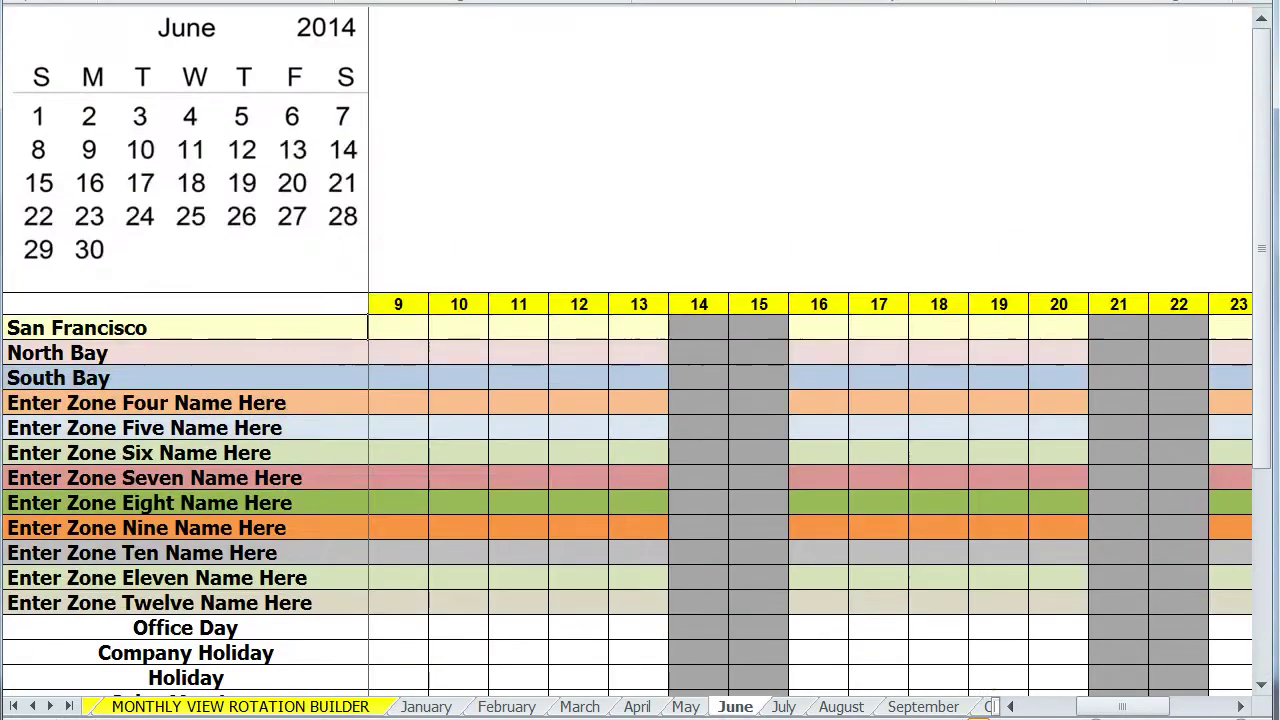
pyautogui.click(1010, 706)
pyautogui.click(1010, 706)
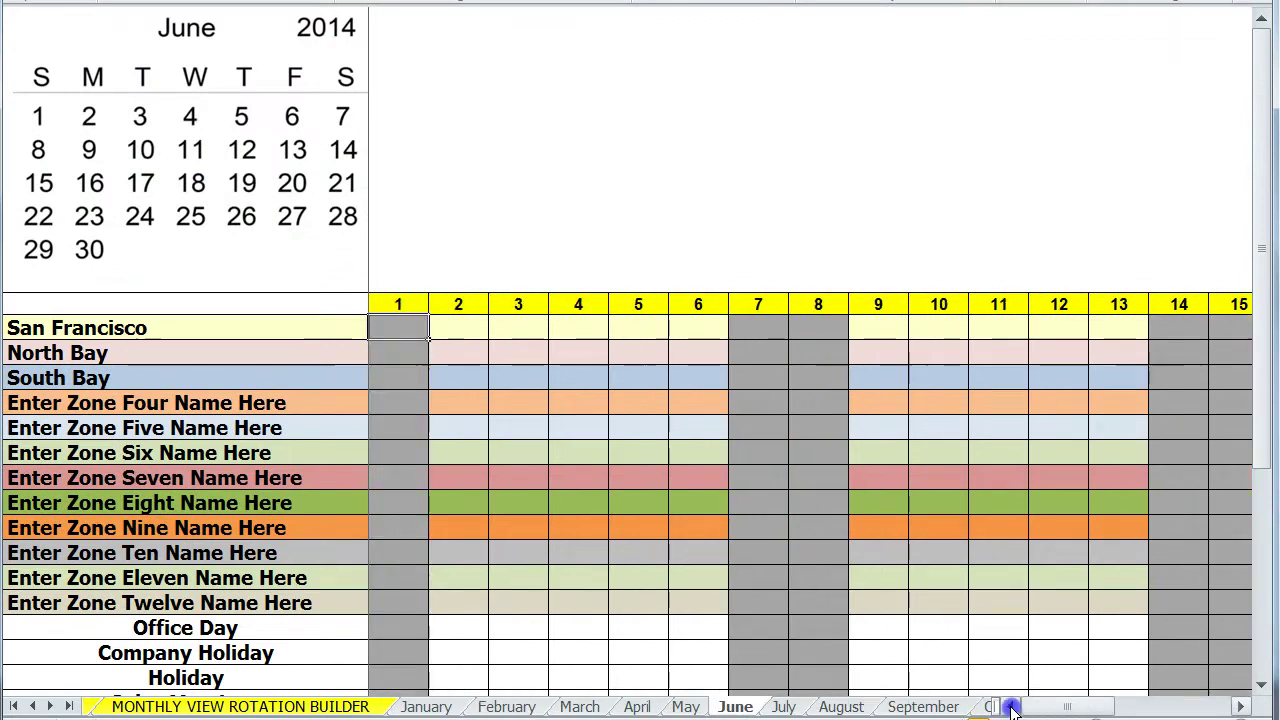
pyautogui.scroll(-1, 583, 421)
pyautogui.scroll(-3, 583, 421)
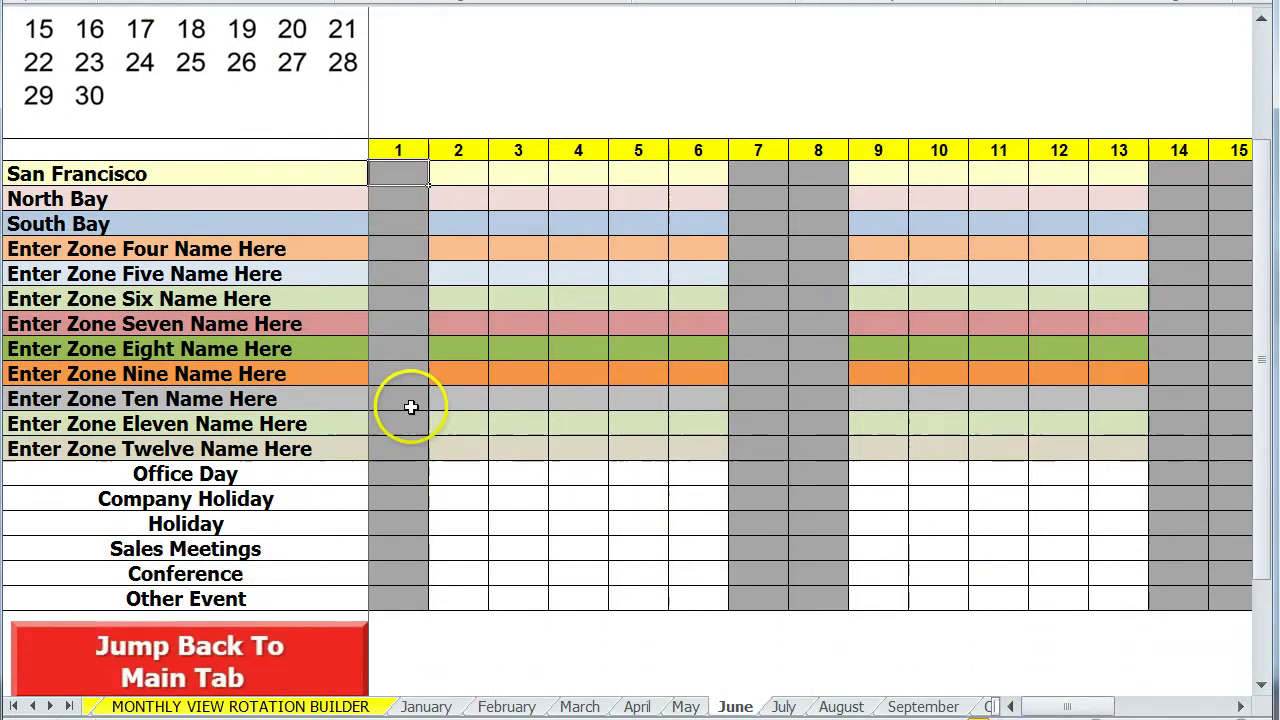
pyautogui.moveTo(405, 499); pyautogui.dragTo(407, 528)
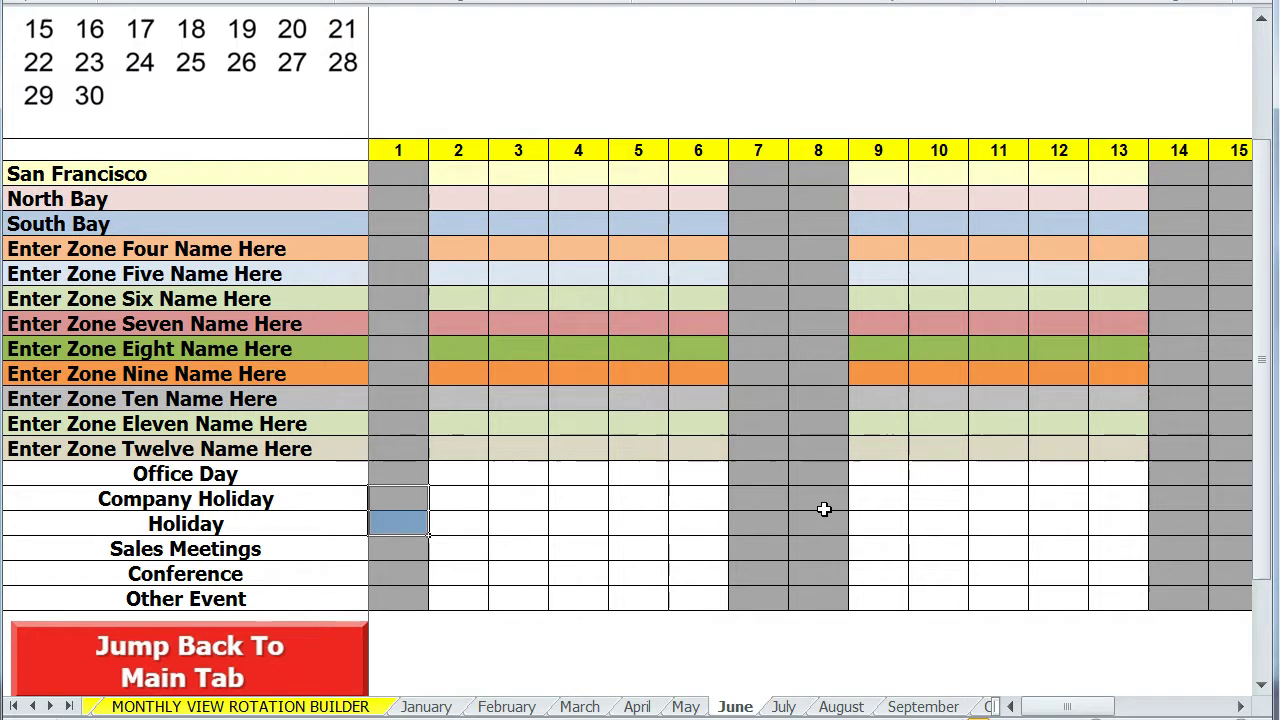
# Enter 1 for San Francisco June 2–3, North Bay June 4–5 and Office Day June 6
pyautogui.click(450, 174)
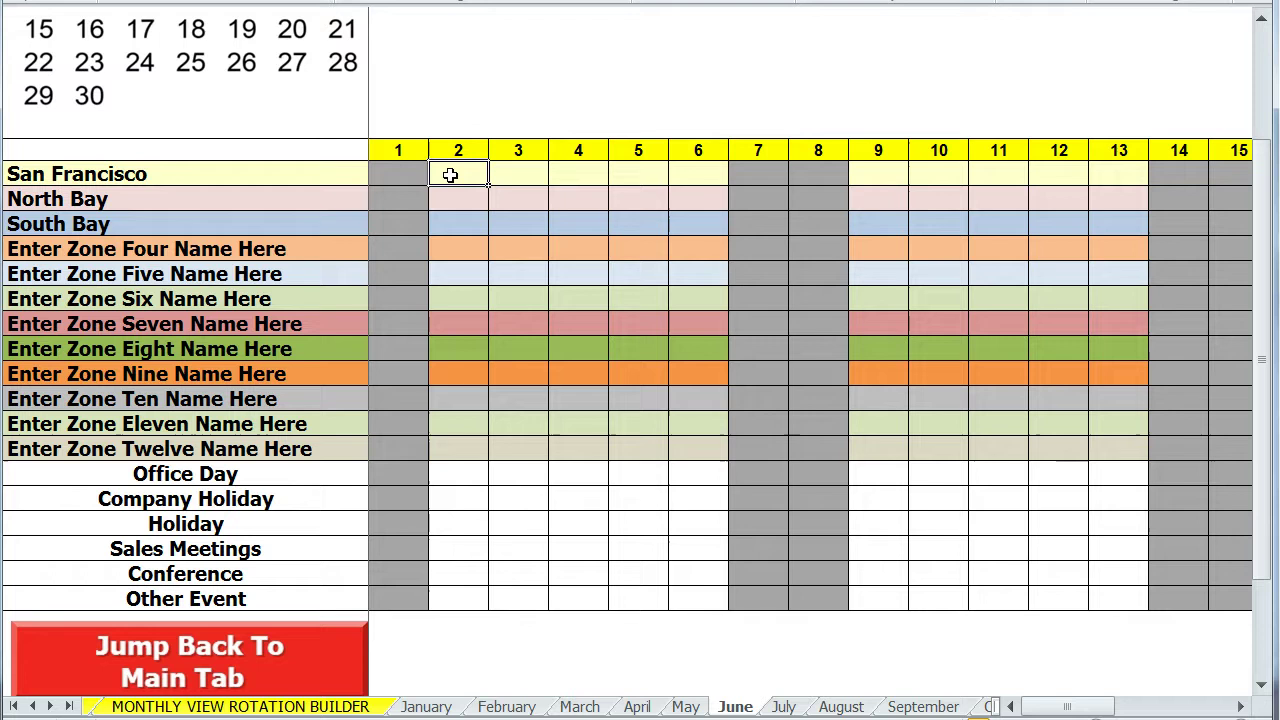
pyautogui.write('1')
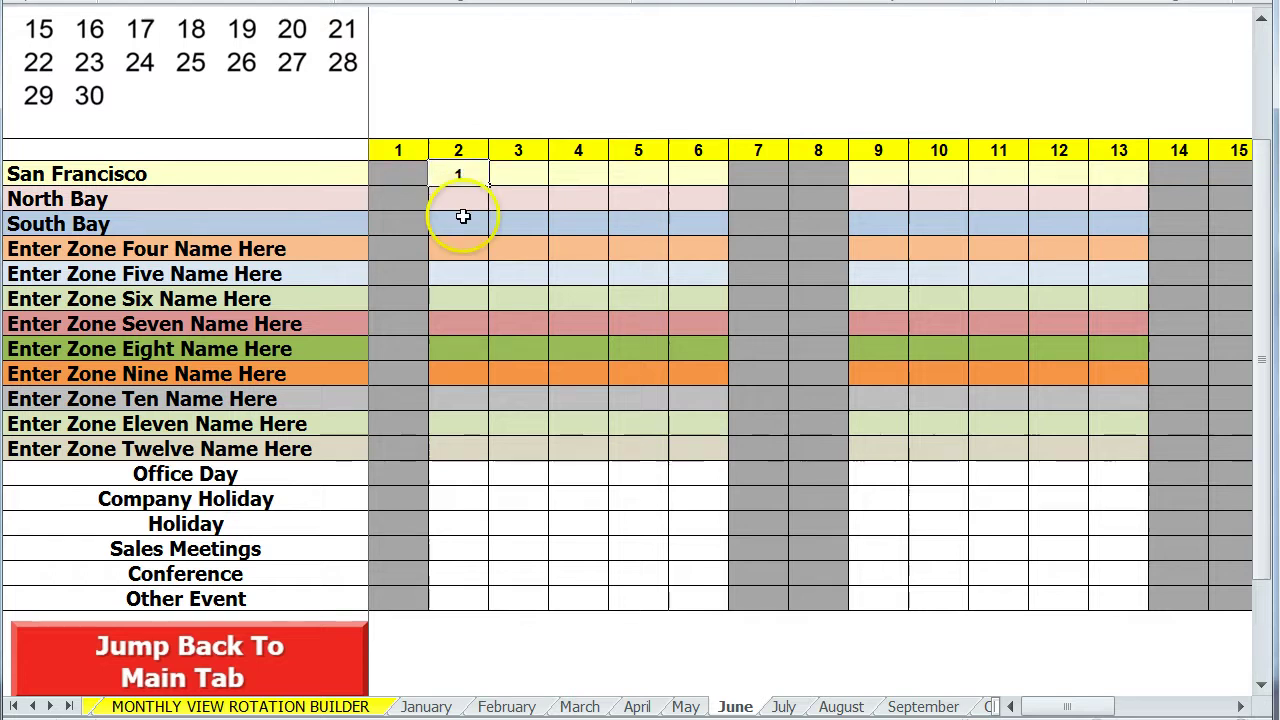
pyautogui.click(515, 172)
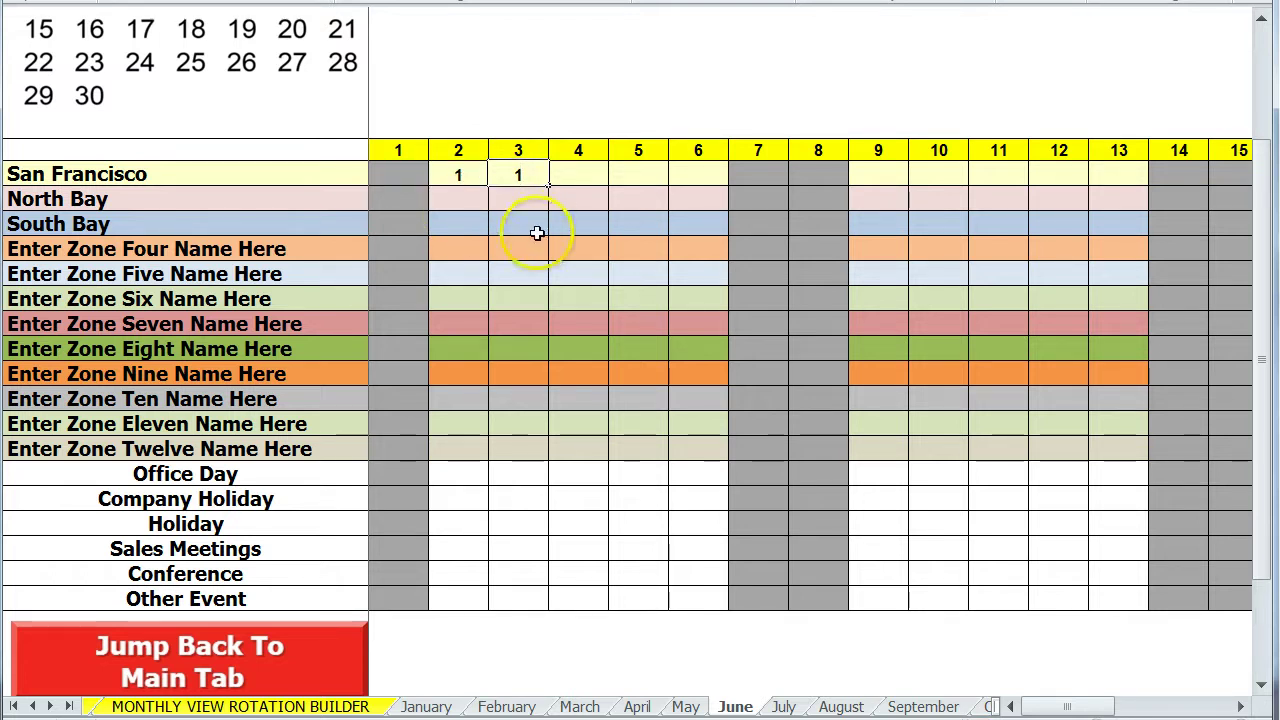
pyautogui.click(578, 199)
pyautogui.write('1')
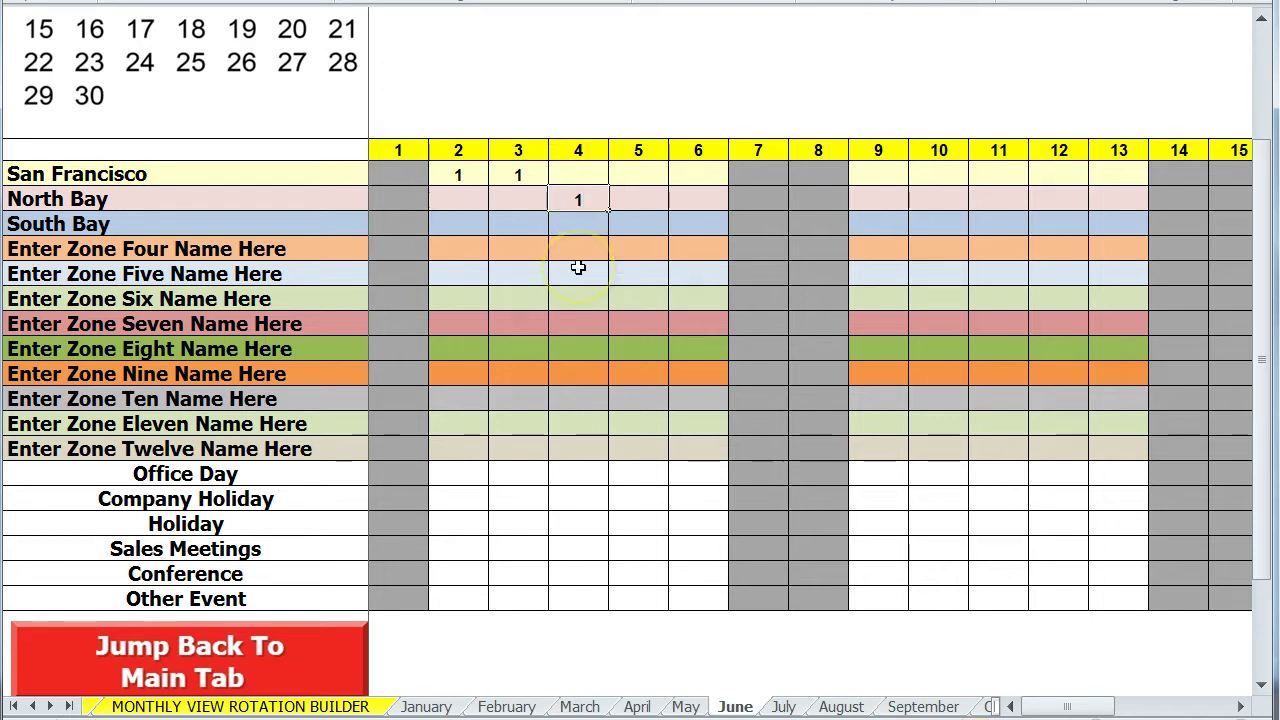
pyautogui.click(629, 199)
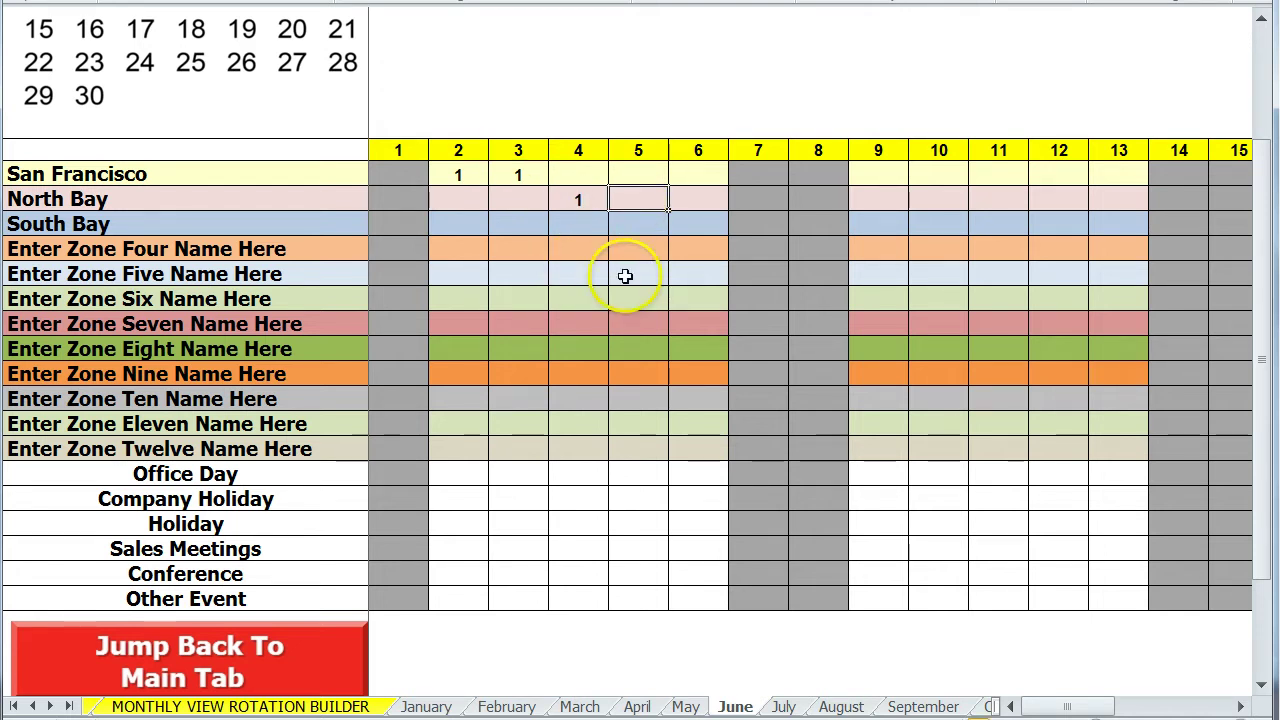
pyautogui.click(700, 479)
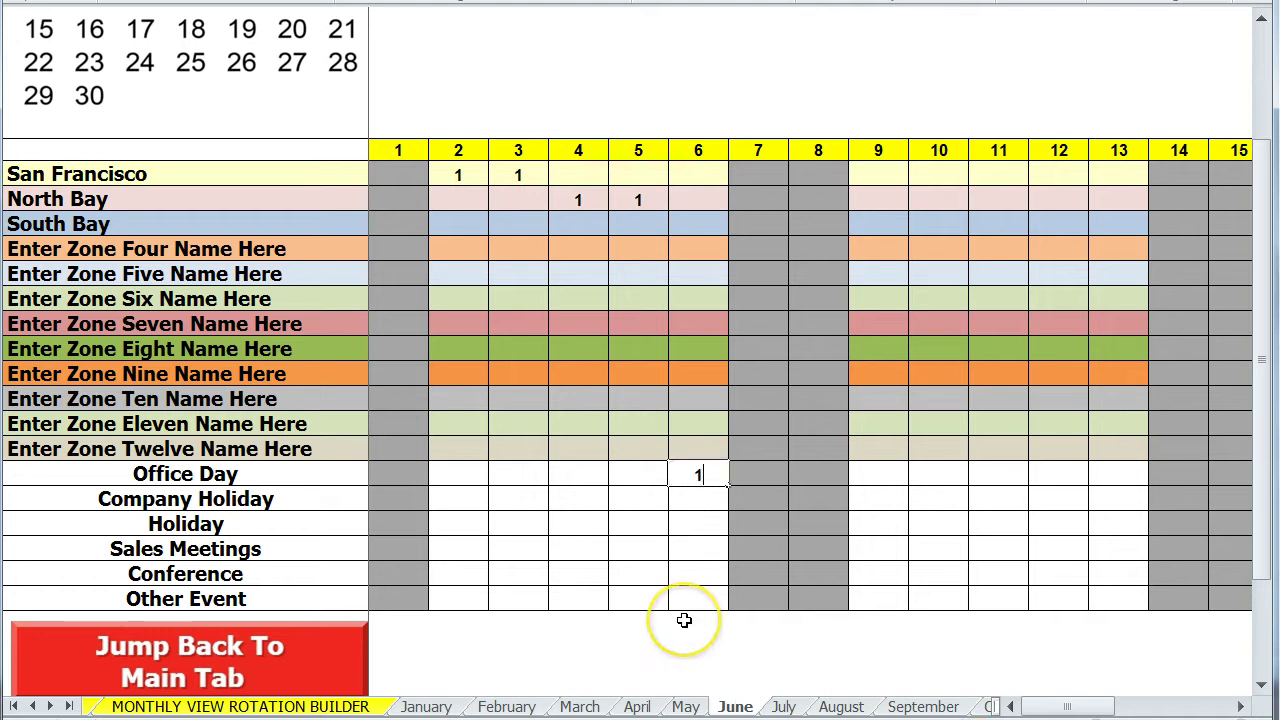
pyautogui.write('1')
pyautogui.click(684, 620)
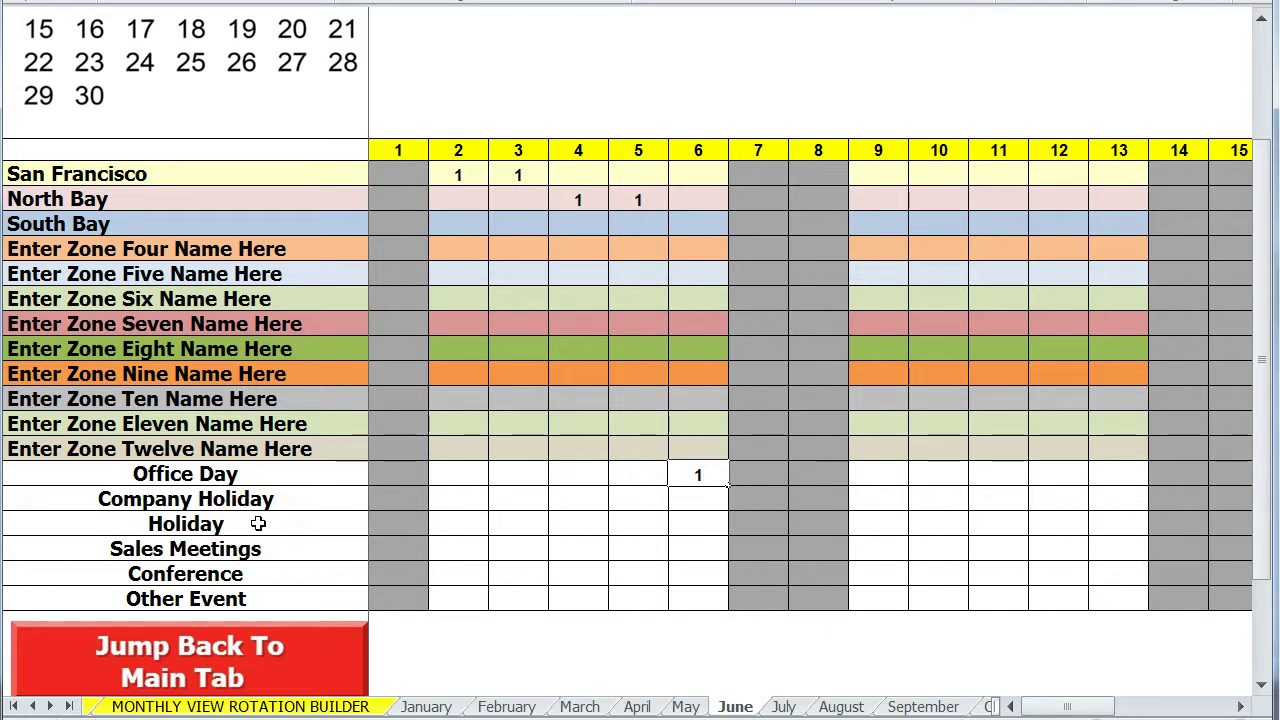
pyautogui.click(238, 682)
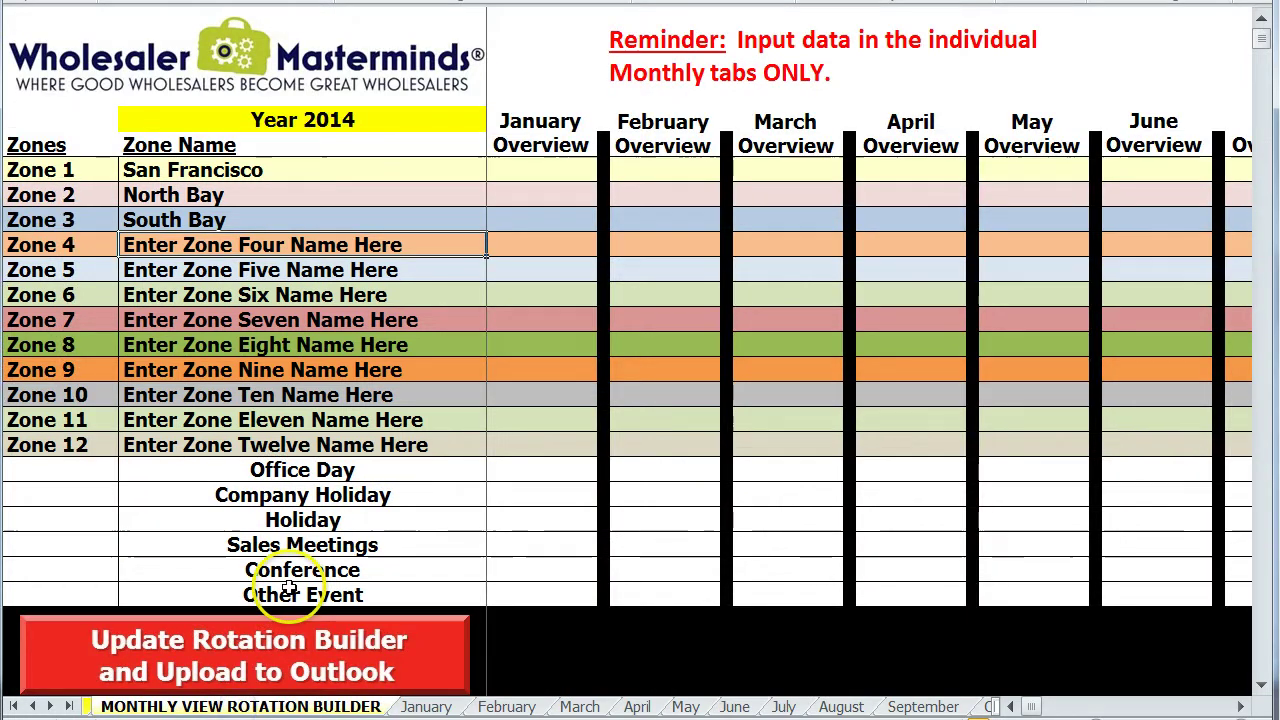
# Change the Holiday activity under Company Holiday to 'Vacation'
pyautogui.click(298, 521)
pyautogui.write('V')
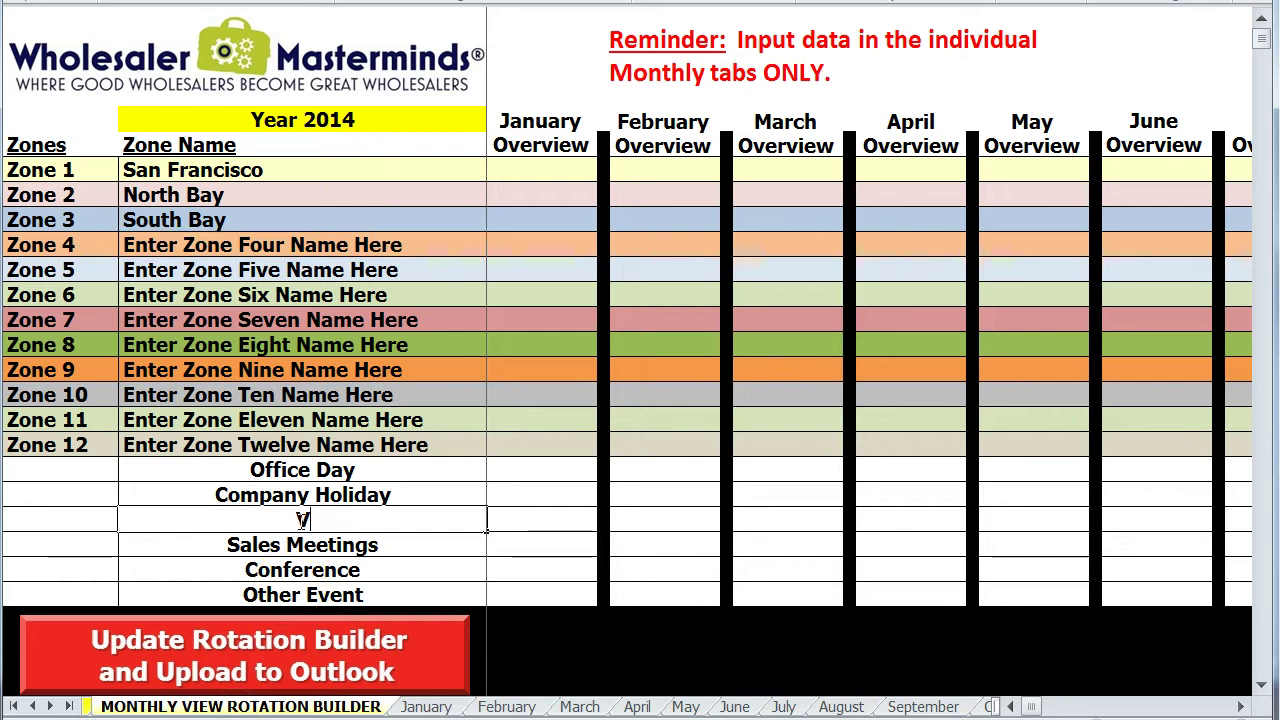
pyautogui.write('acation')
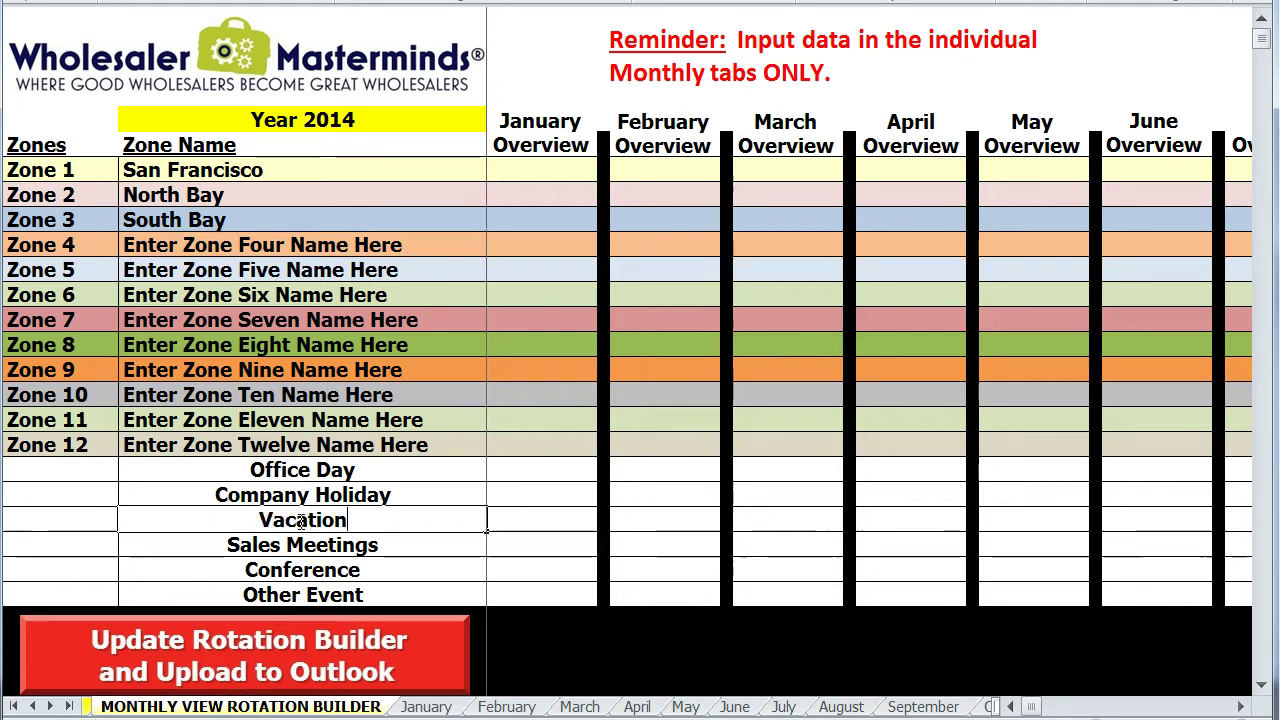
pyautogui.press('Return')
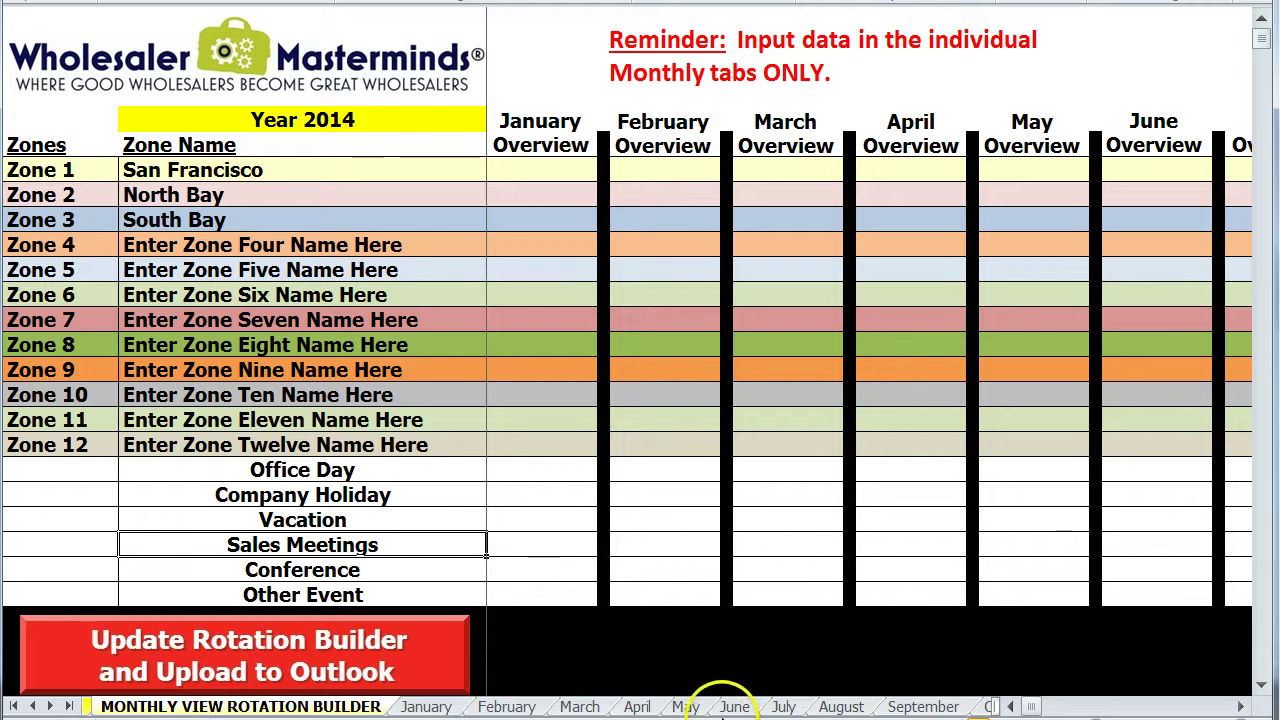
# Enter 1 in the Vacation row for June 9–13
pyautogui.click(734, 706)
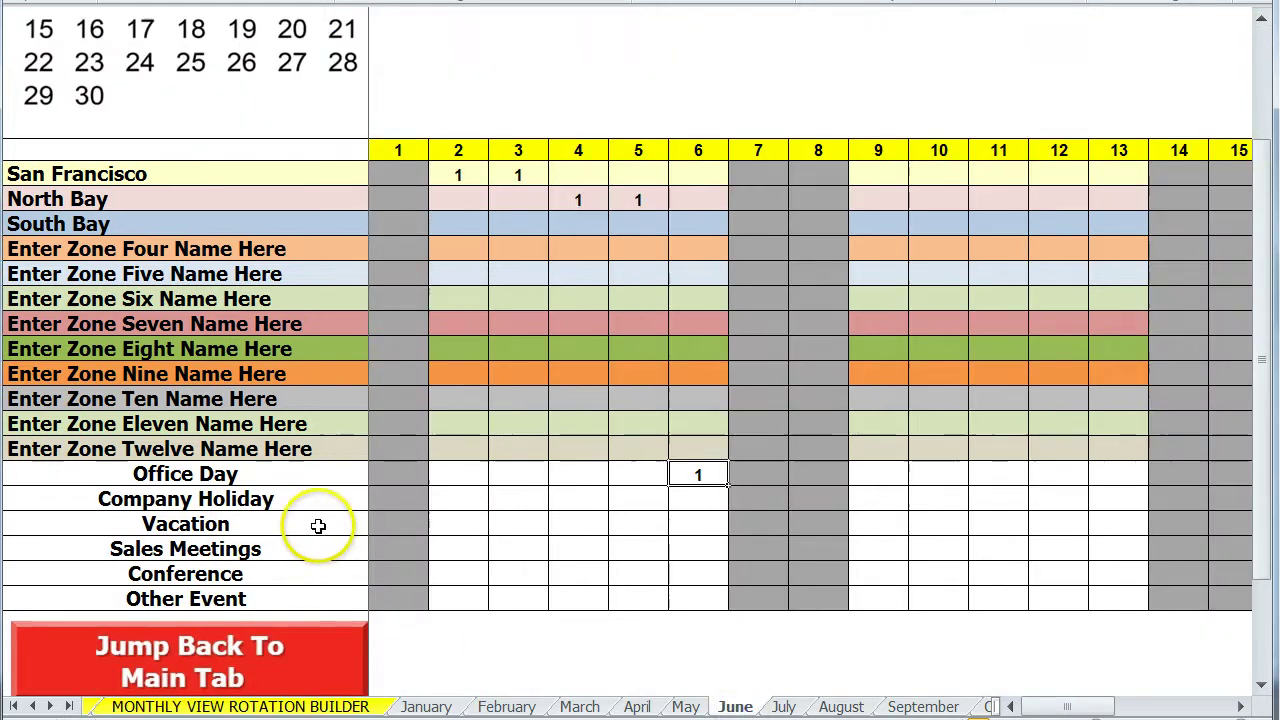
pyautogui.click(885, 528)
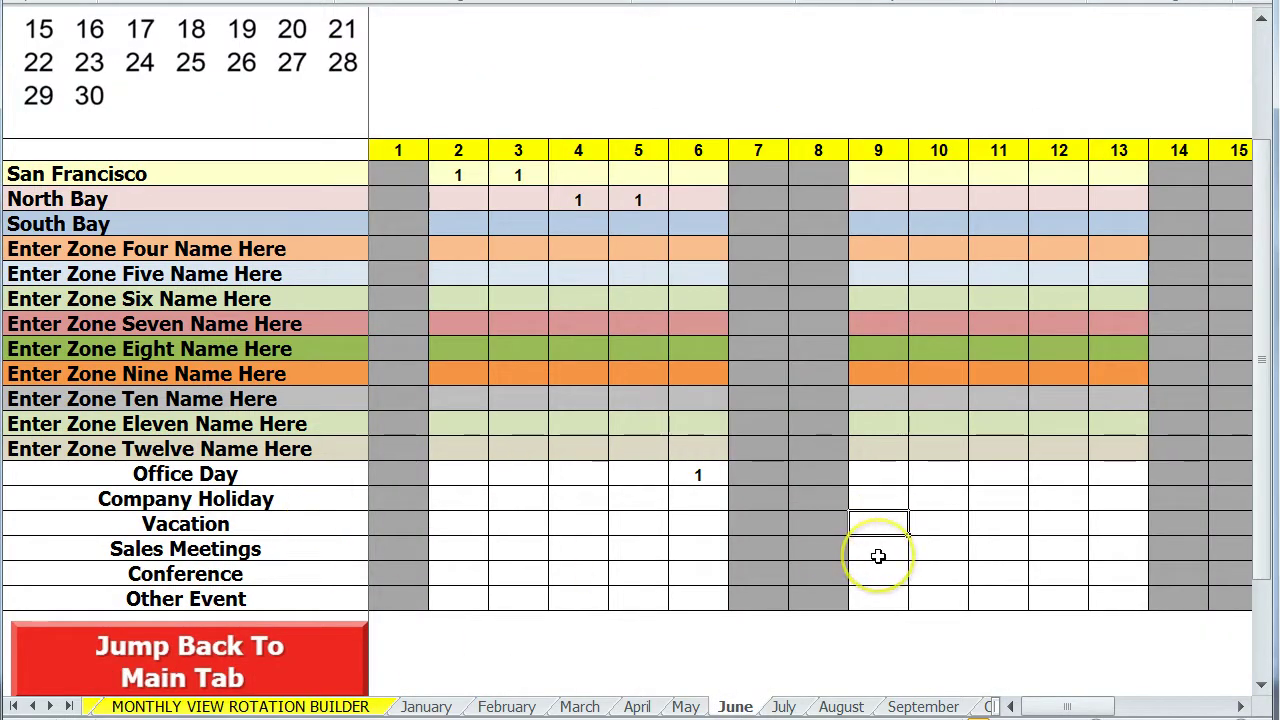
pyautogui.write('1')
pyautogui.click(934, 526)
pyautogui.write('1')
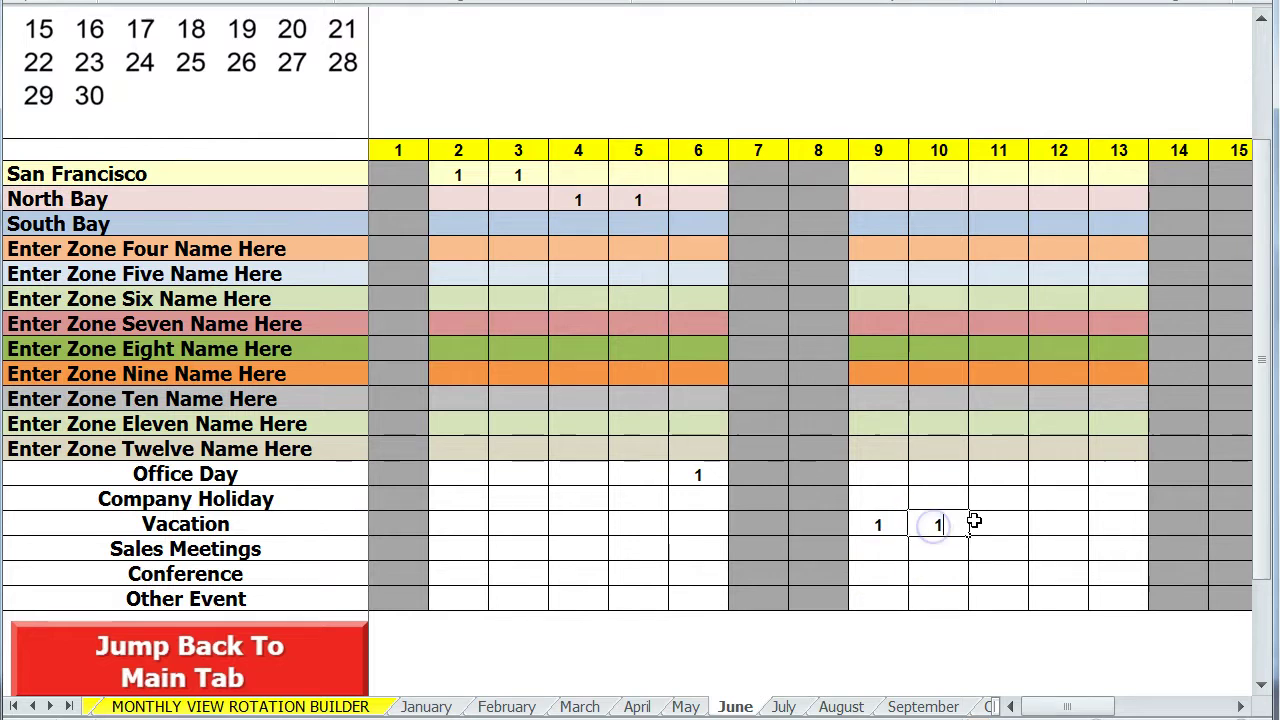
pyautogui.write('1')
pyautogui.click(1057, 524)
pyautogui.write('1')
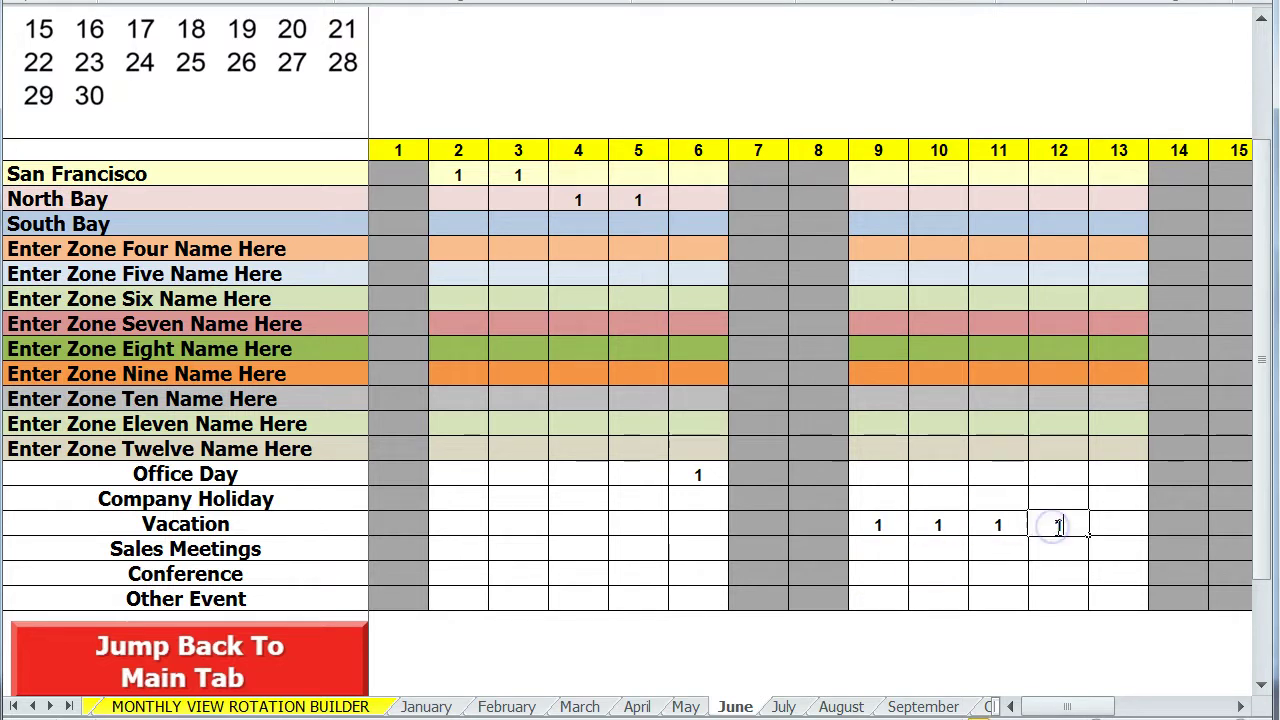
pyautogui.click(1108, 525)
pyautogui.write('1')
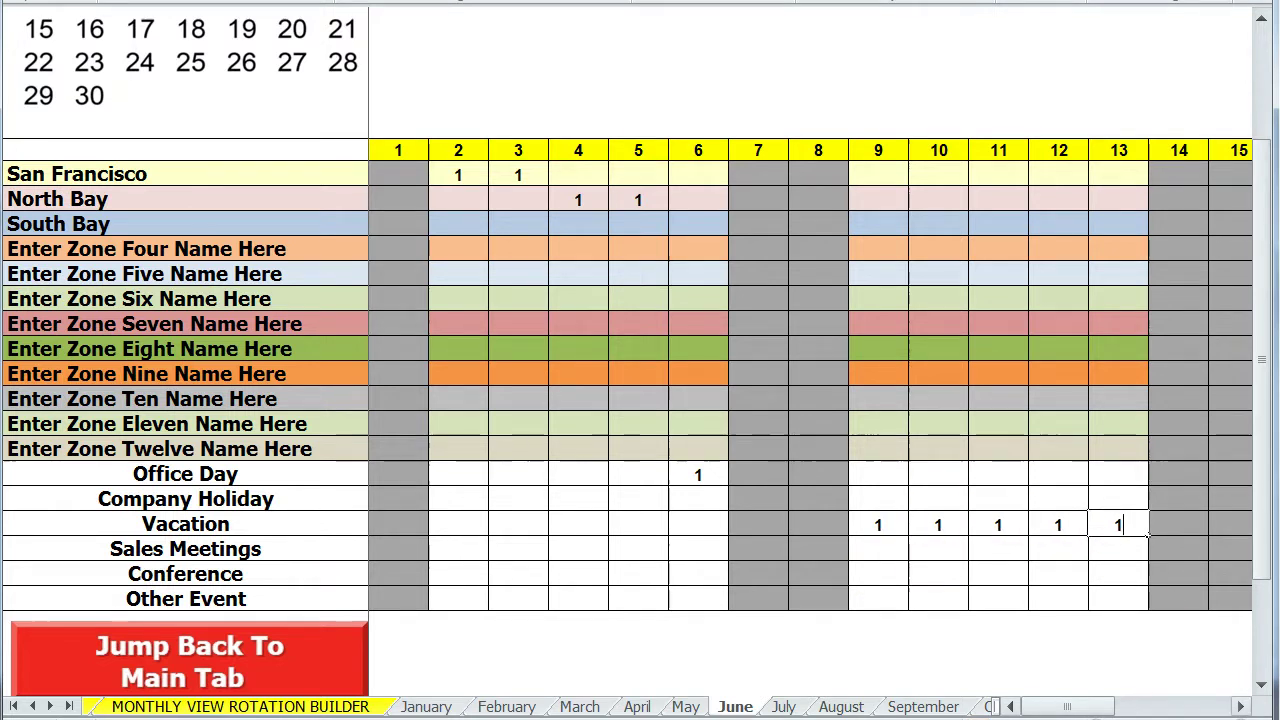
# Enter 1 for Sales Meetings on June 16–18 and Office Day on June 19–20
pyautogui.click(1241, 707)
pyautogui.click(1241, 707)
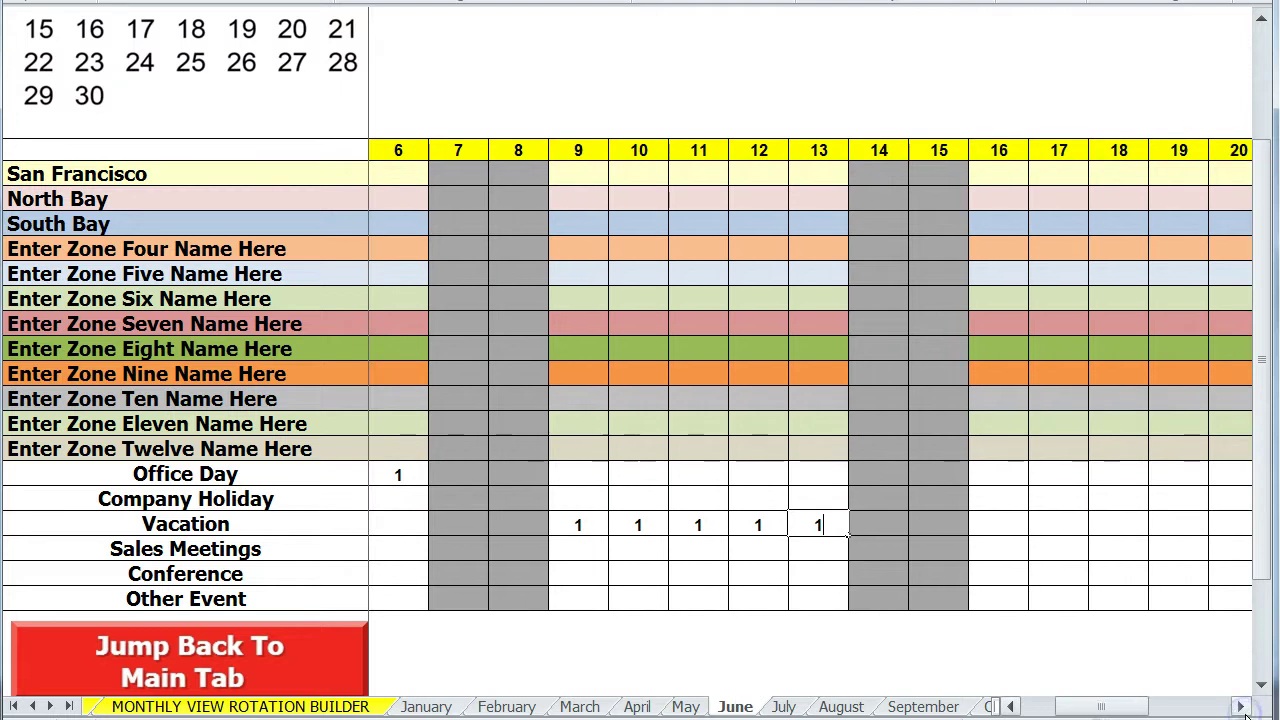
pyautogui.click(1241, 707)
pyautogui.click(1241, 707)
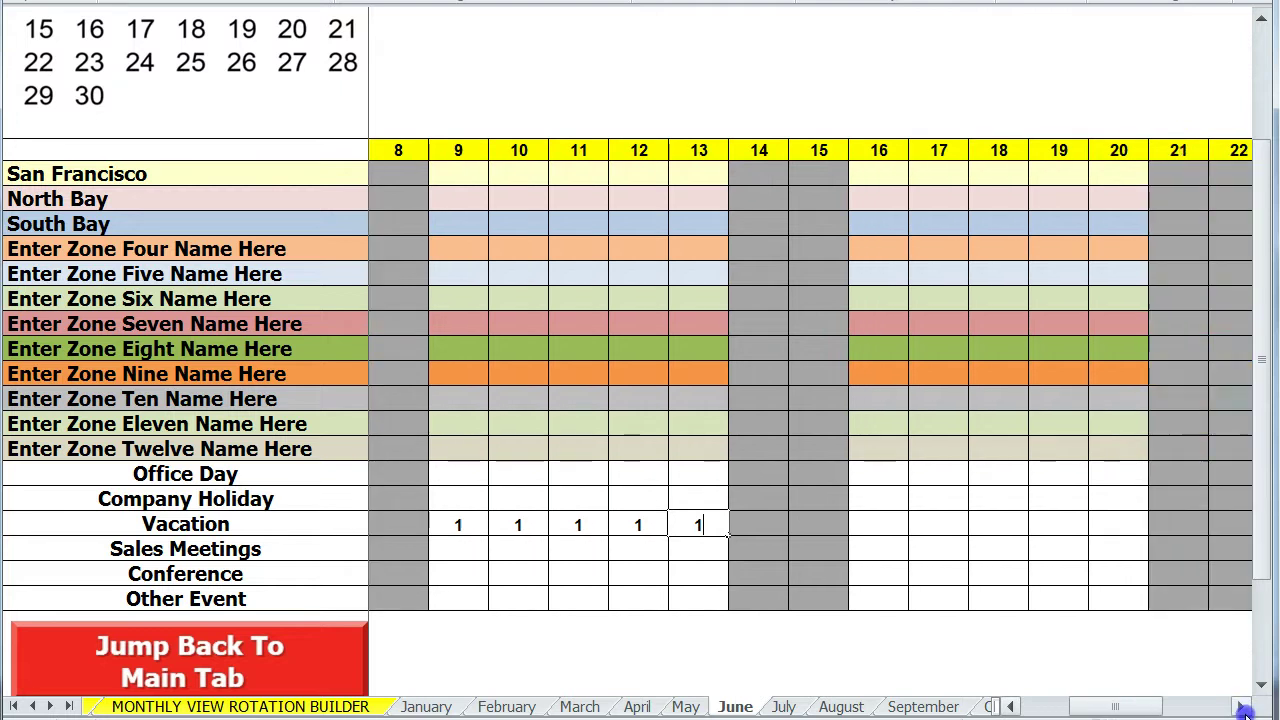
pyautogui.click(871, 552)
pyautogui.write('1')
pyautogui.click(942, 549)
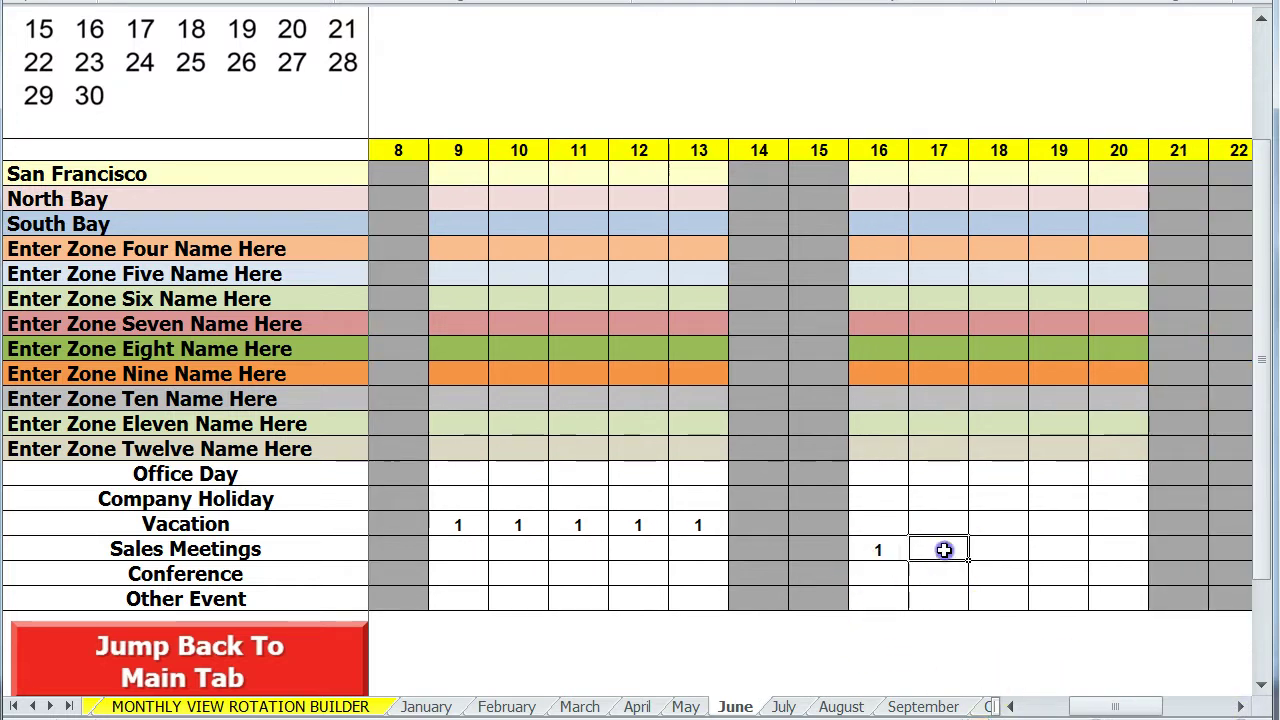
pyautogui.write('11')
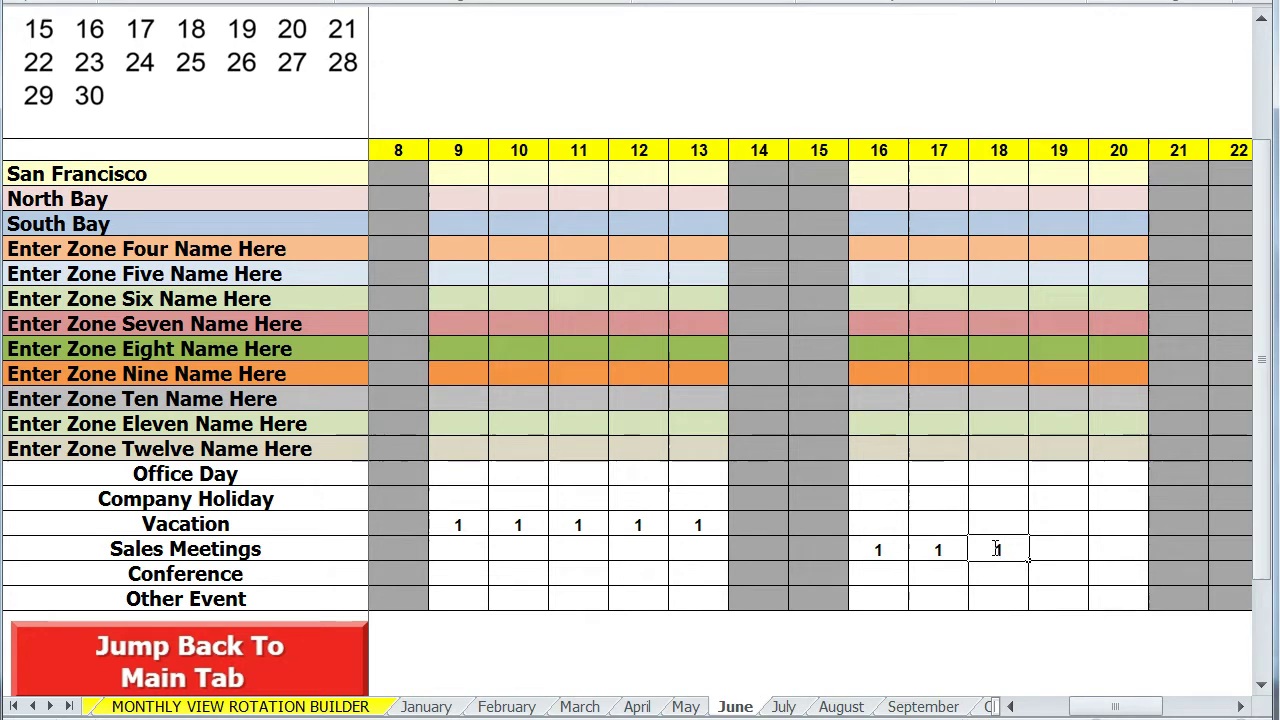
pyautogui.click(1063, 468)
pyautogui.write('1')
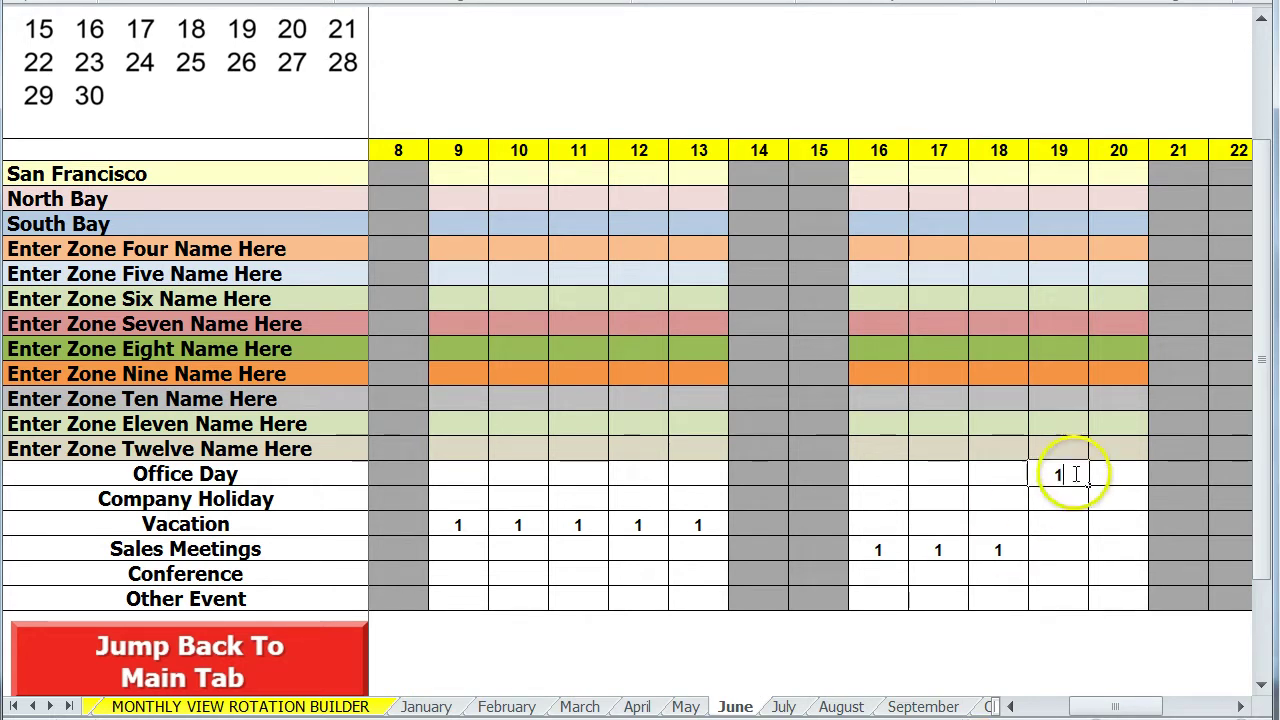
pyautogui.click(1107, 480)
pyautogui.write('1')
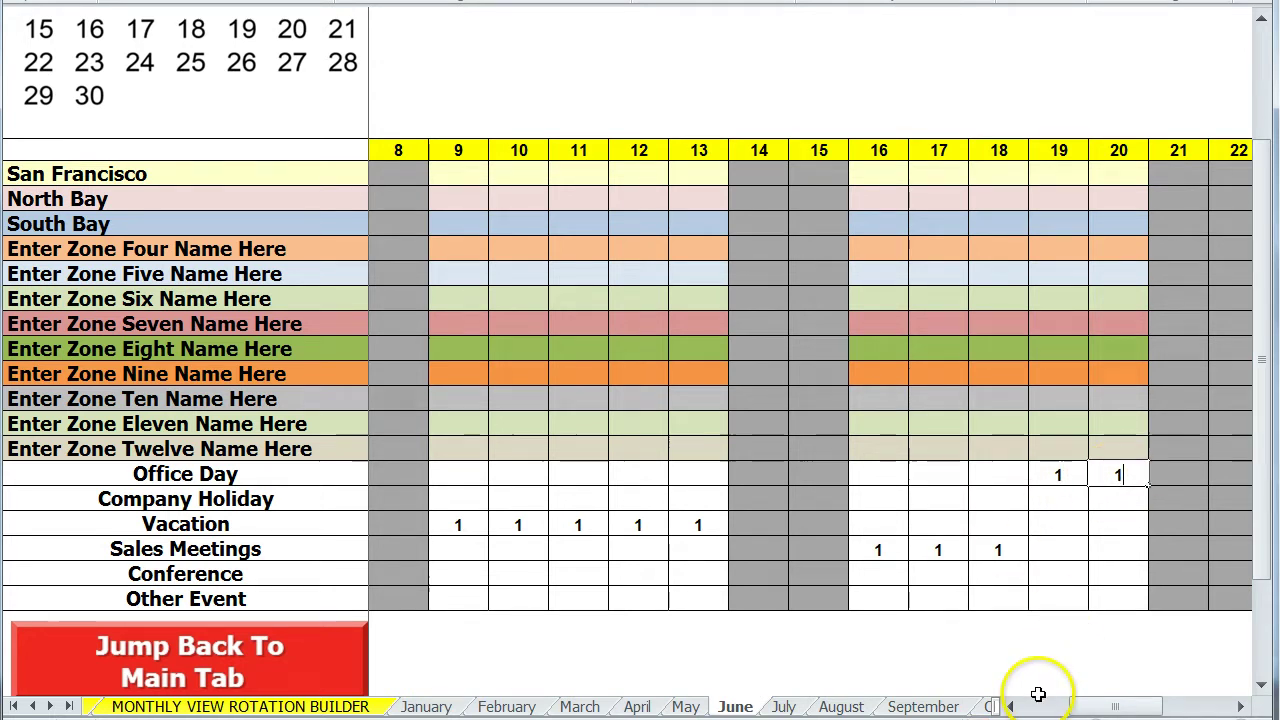
pyautogui.scroll(-1, 857, 640)
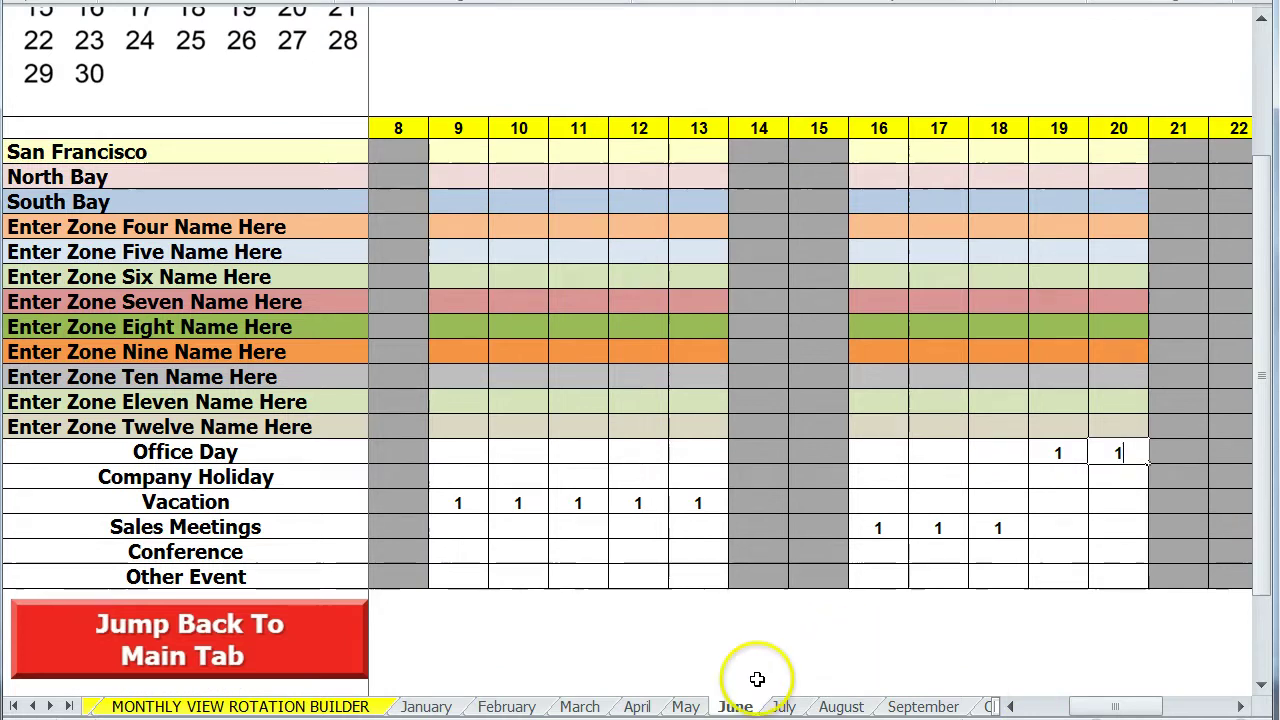
# From the main sheet, run Update Rotation Builder and Upload to Outlook and confirm it
pyautogui.click(172, 648)
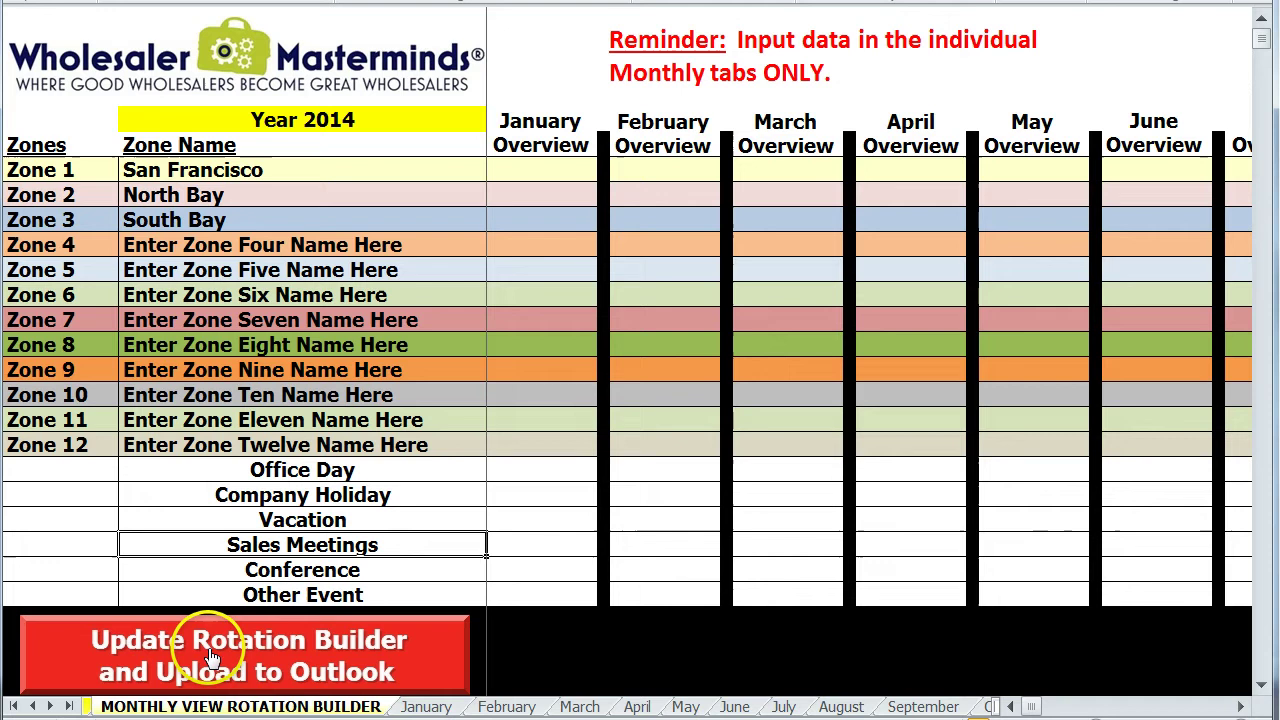
pyautogui.click(424, 662)
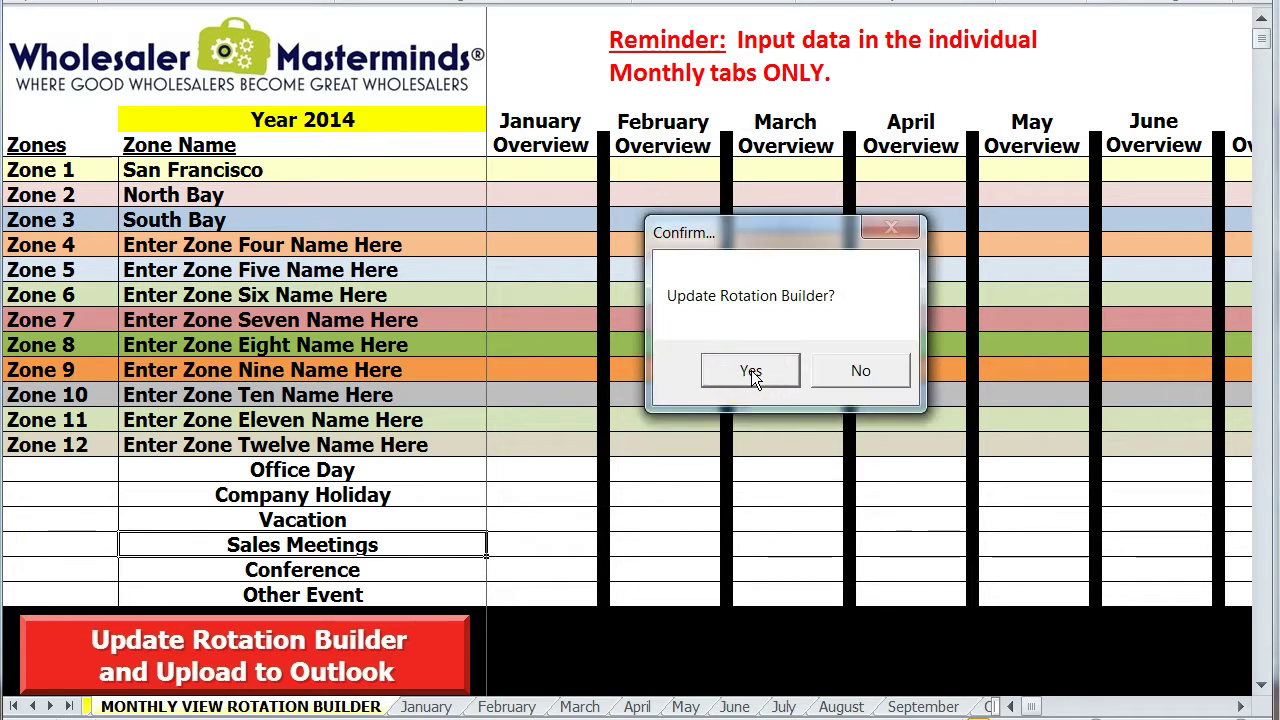
pyautogui.click(751, 370)
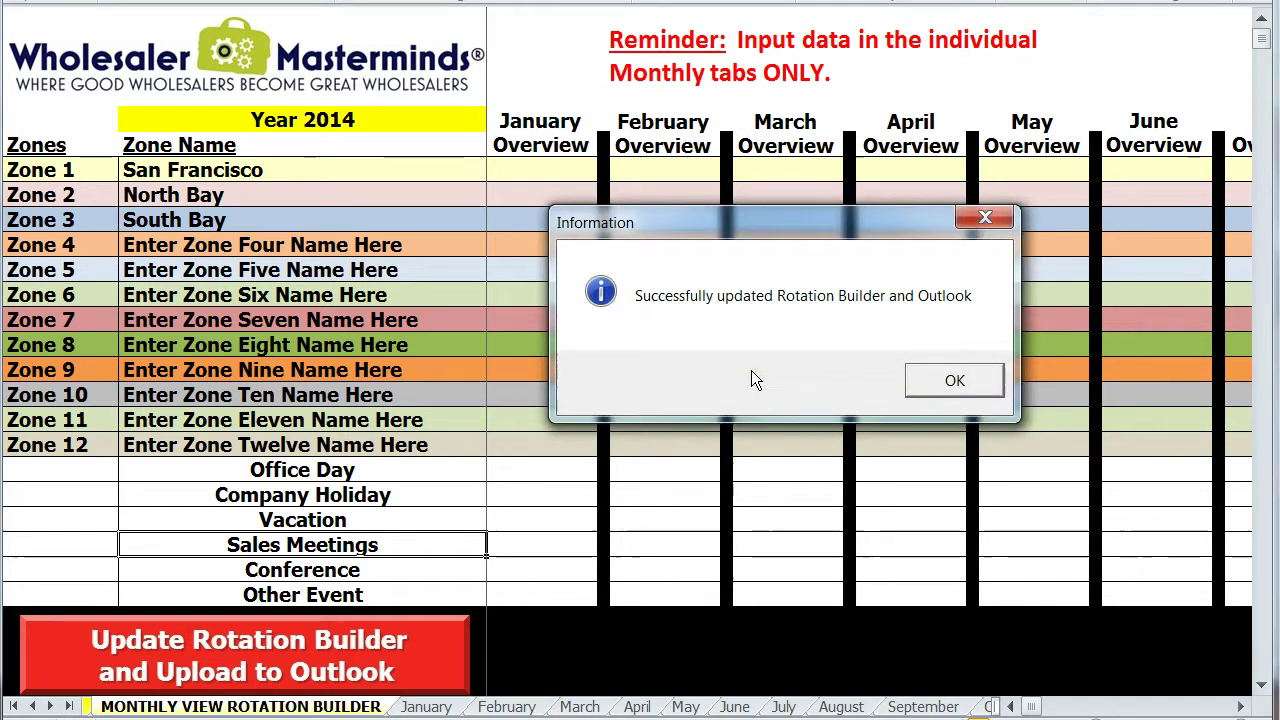
pyautogui.click(952, 385)
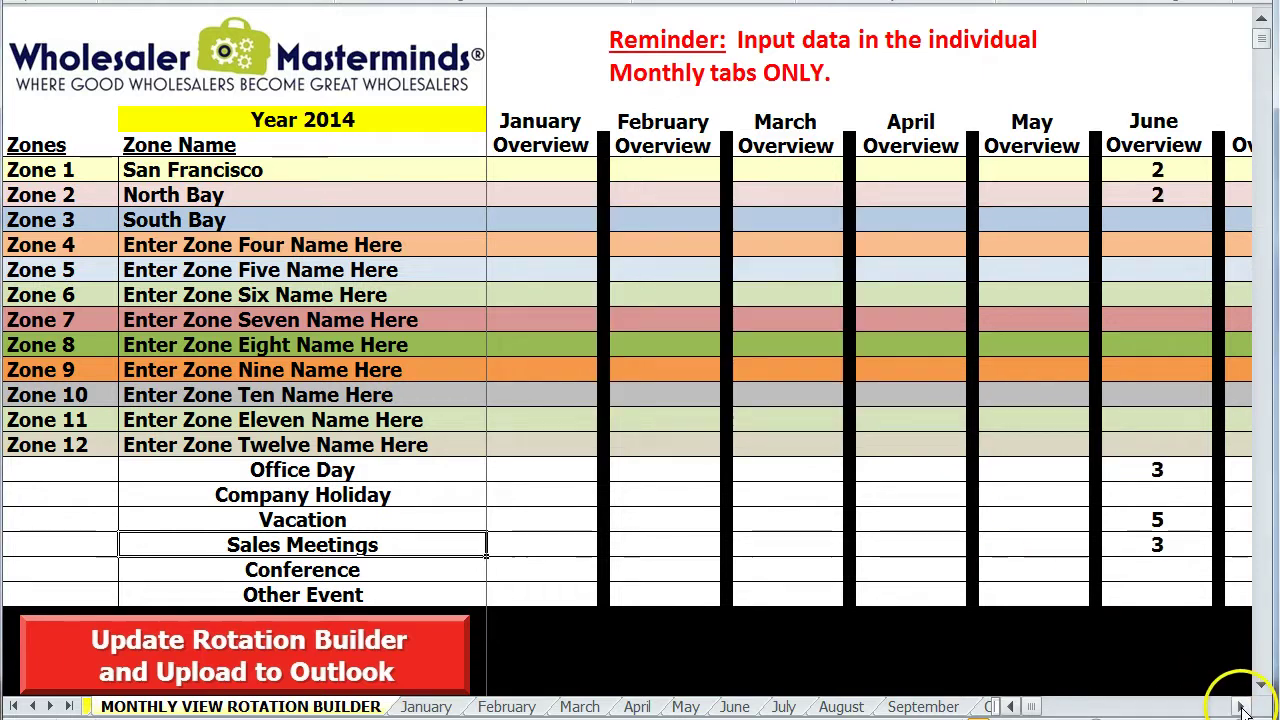
# Scroll right to Total Days: Vacation 5, Office Day 3, Sales Meetings 3
pyautogui.click(1240, 706)
pyautogui.click(1240, 706)
pyautogui.click(1240, 706)
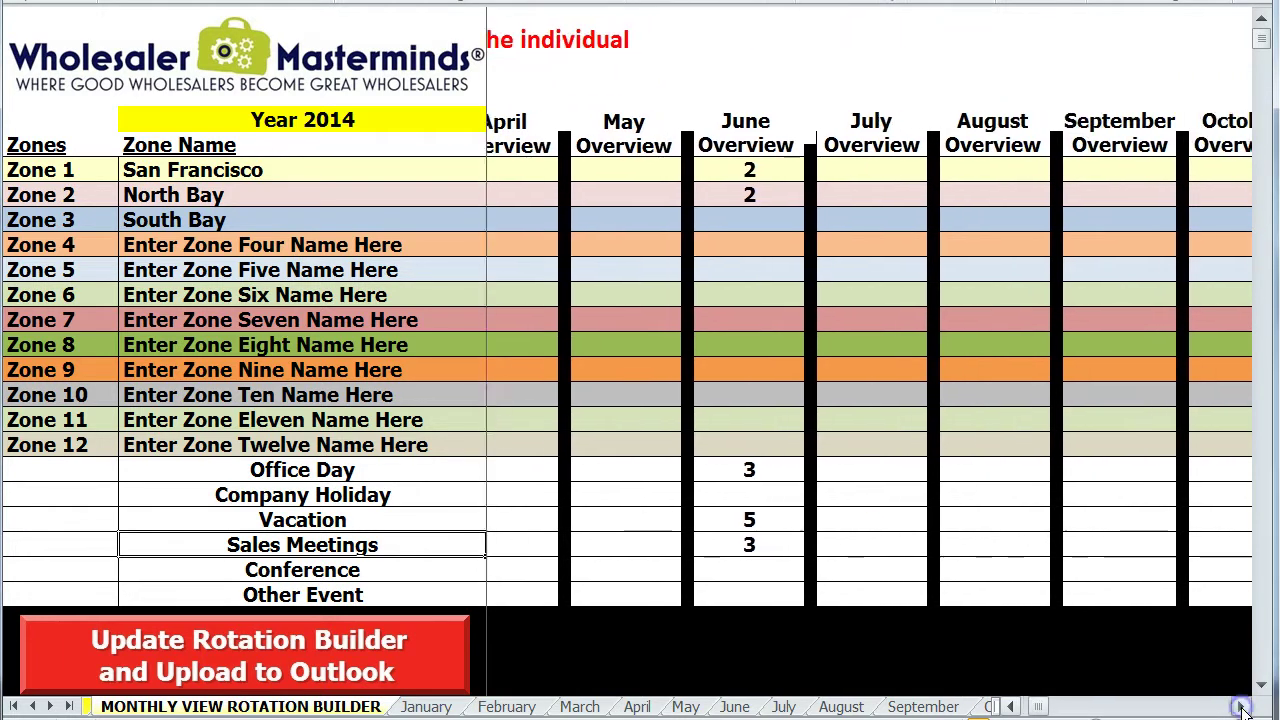
pyautogui.click(1240, 706)
pyautogui.click(1240, 706)
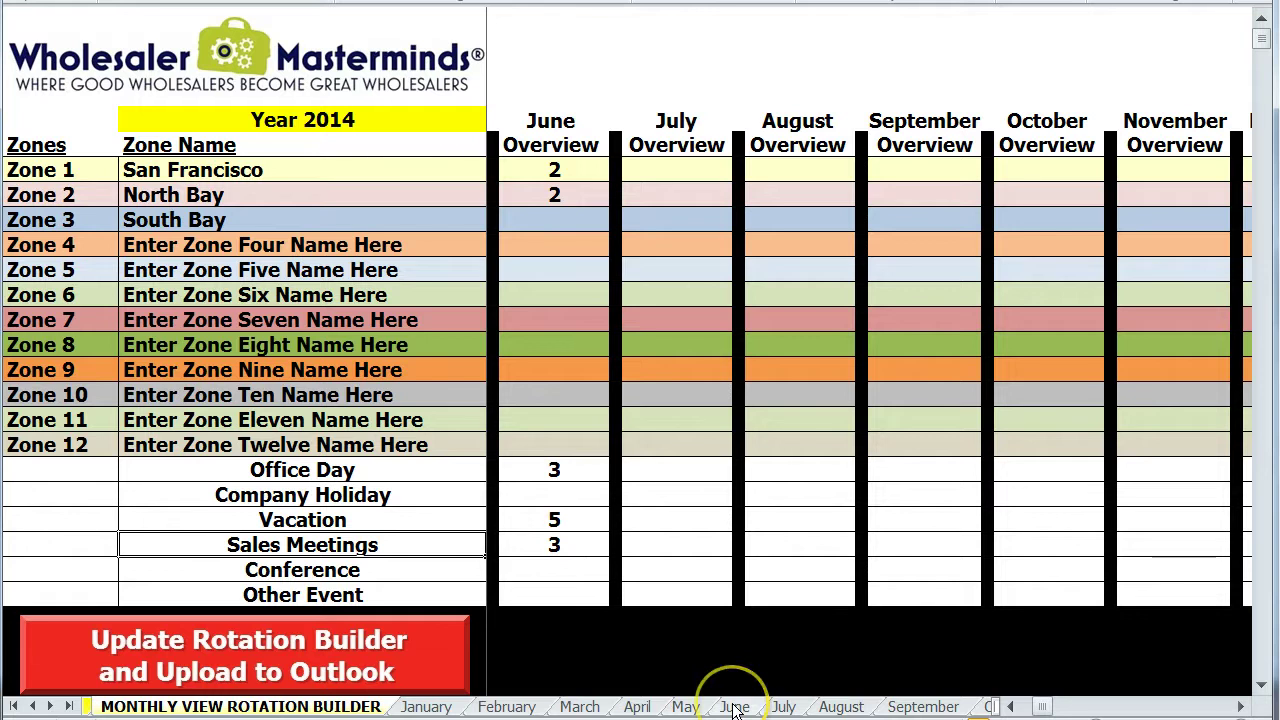
pyautogui.click(1243, 708)
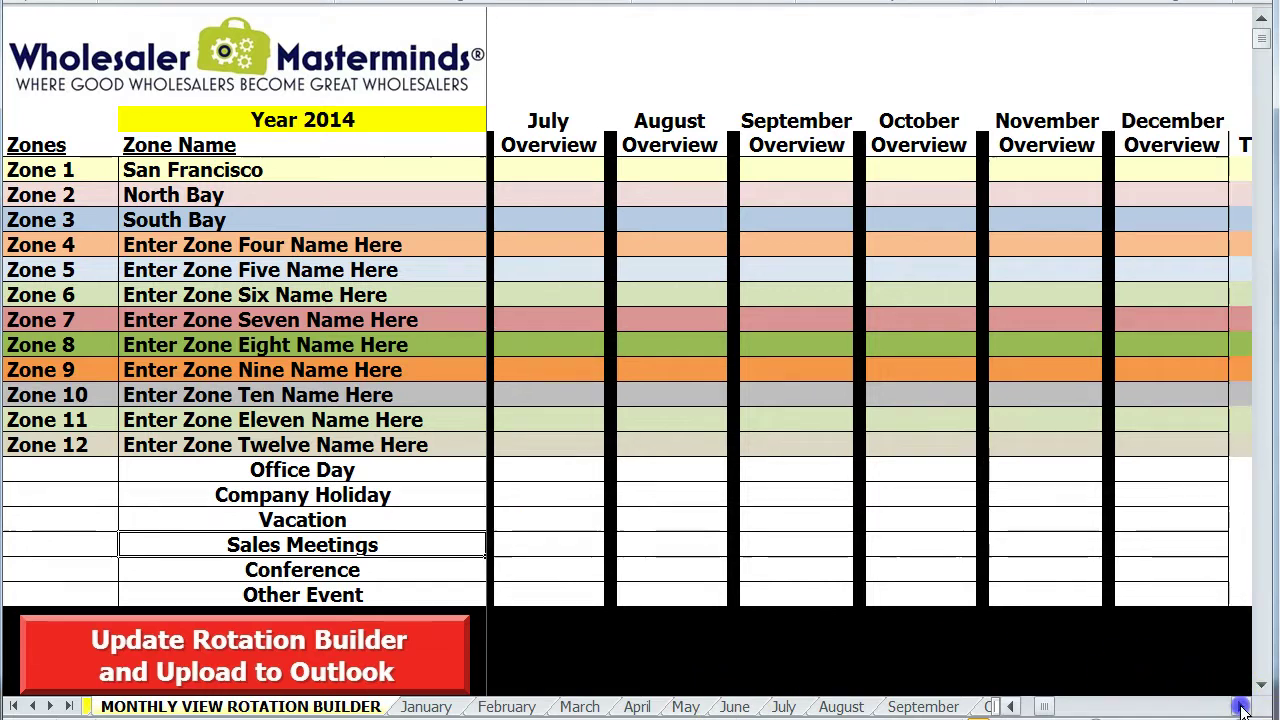
pyautogui.click(1243, 708)
pyautogui.click(1243, 708)
pyautogui.click(1243, 708)
pyautogui.click(1243, 708)
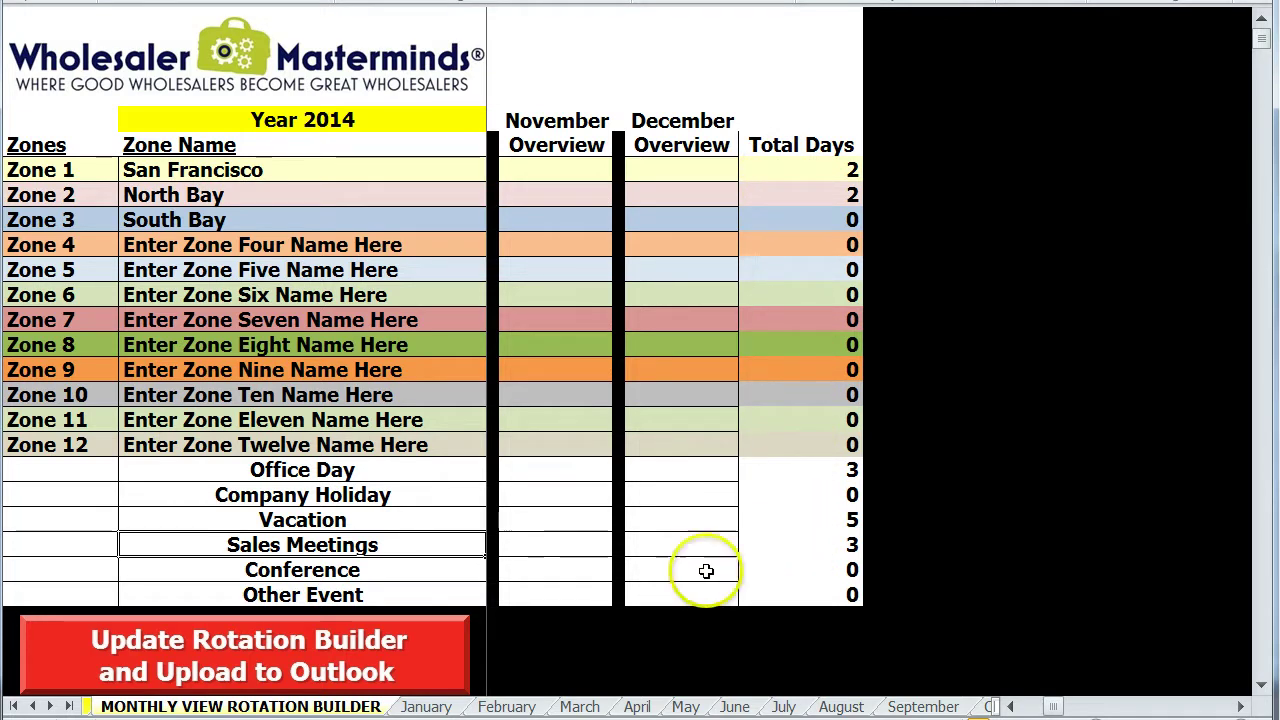
pyautogui.hotkey('alt', 'Tab')
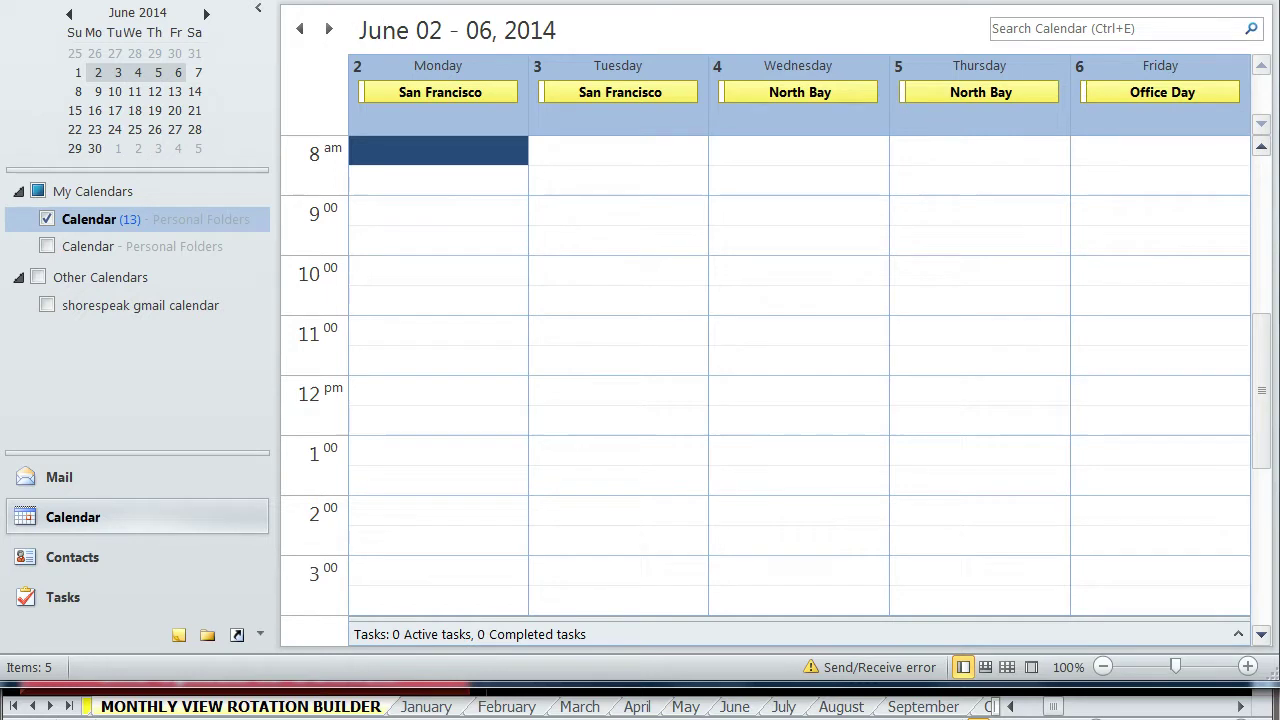
pyautogui.hotkey('ctrl', 'alt', '1')
pyautogui.hotkey('ctrl', 'alt', '2')
pyautogui.hotkey('ctrl', 'alt', '3')
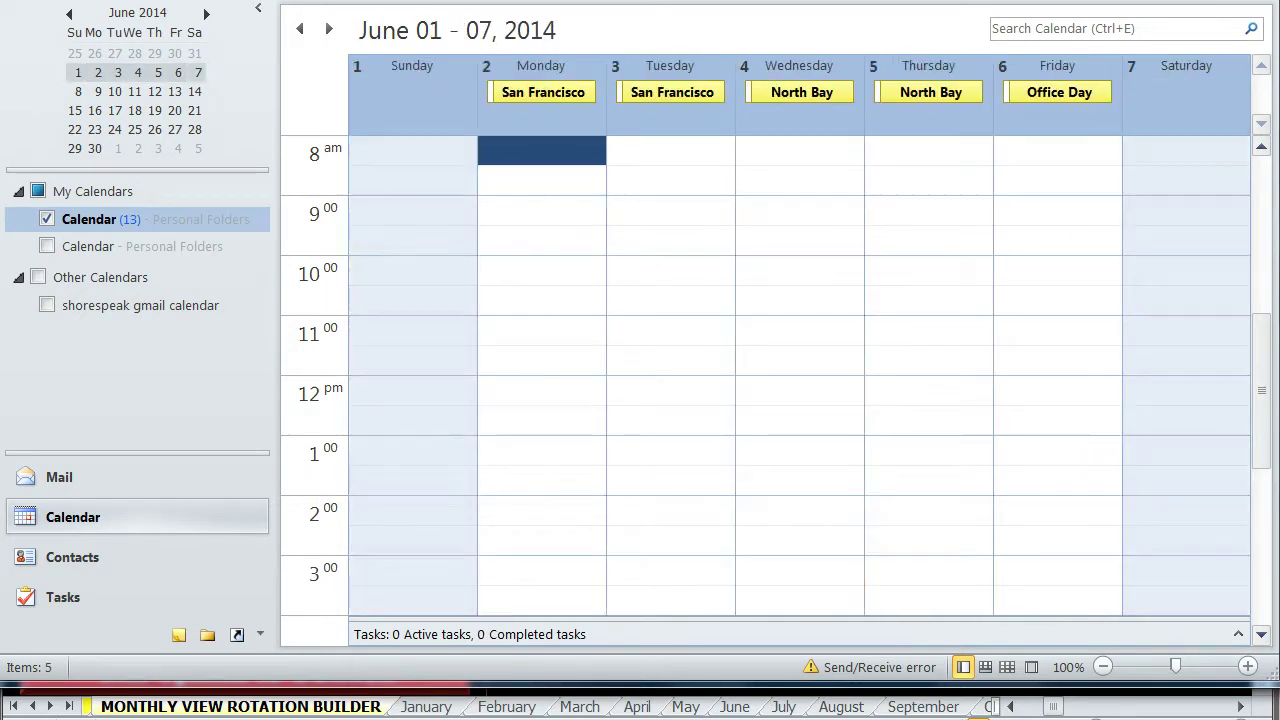
pyautogui.hotkey('ctrl', 'alt', '4')
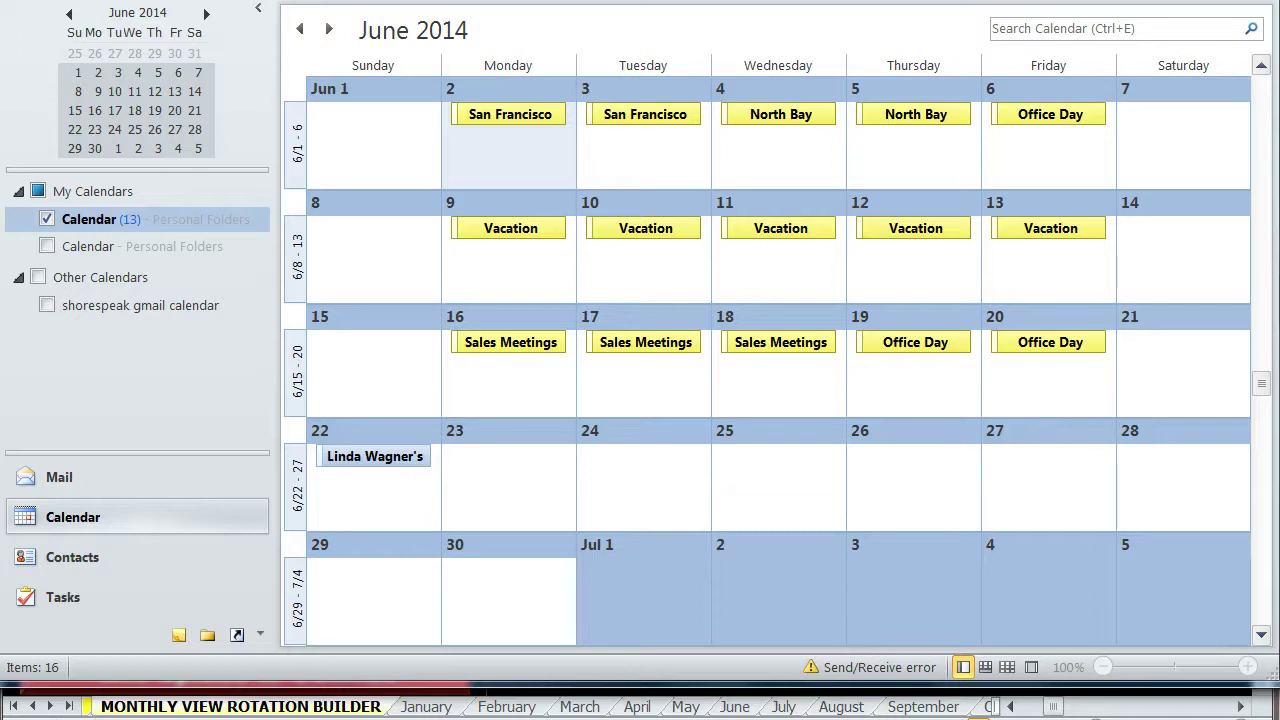
# Return to Excel and scroll to the top of the Instructions sheet
pyautogui.click(207, 707)
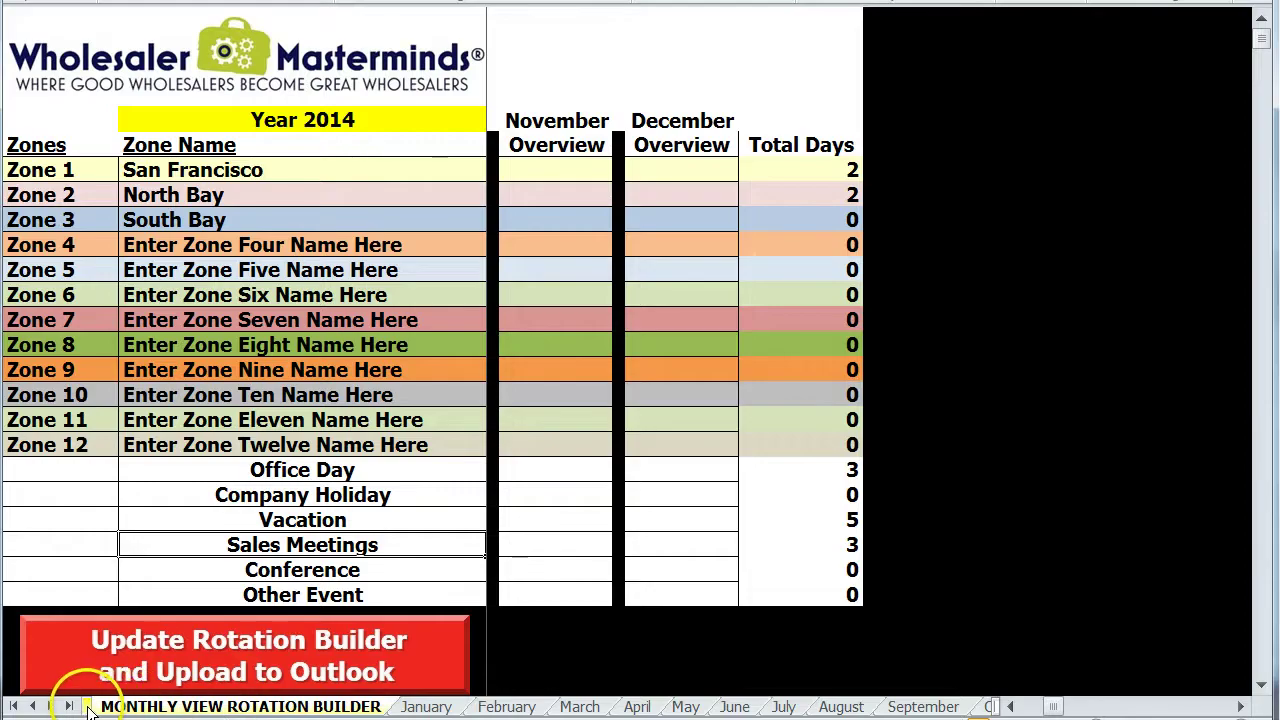
pyautogui.hotkey('ctrl', 'pageup')
pyautogui.click(678, 467)
pyautogui.scroll(20, 678, 467)
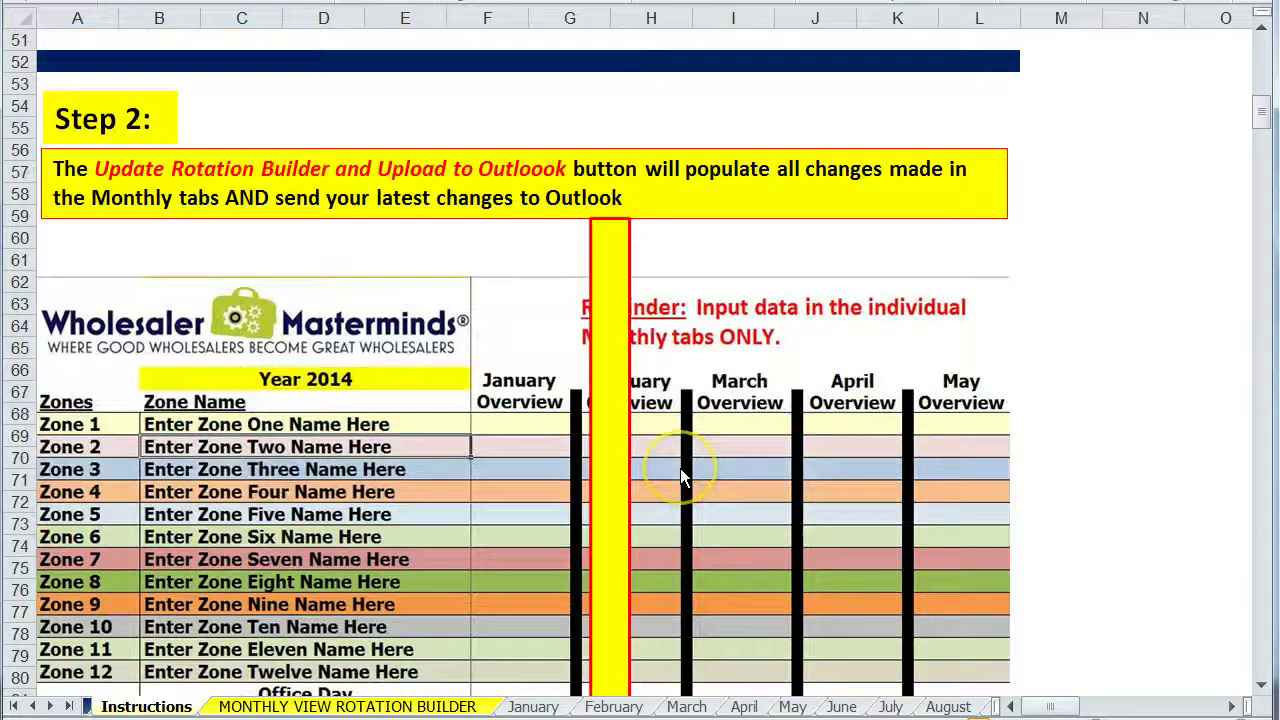
pyautogui.scroll(3, 680, 476)
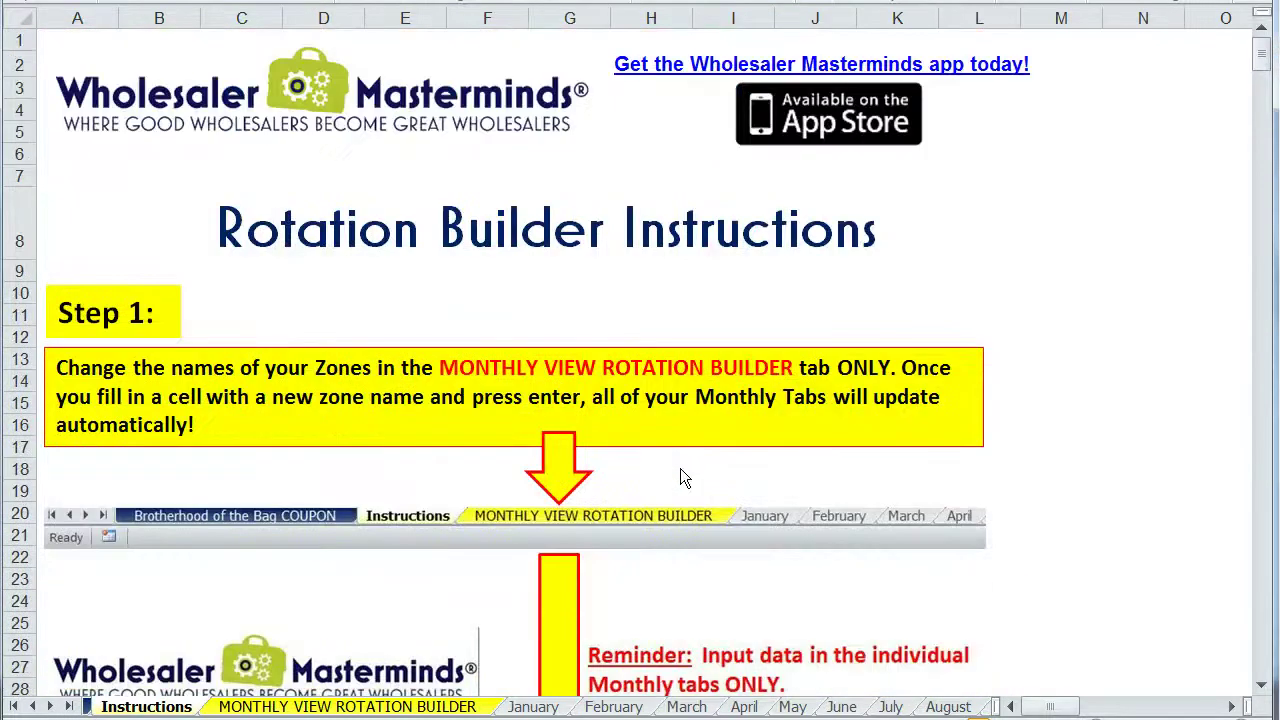